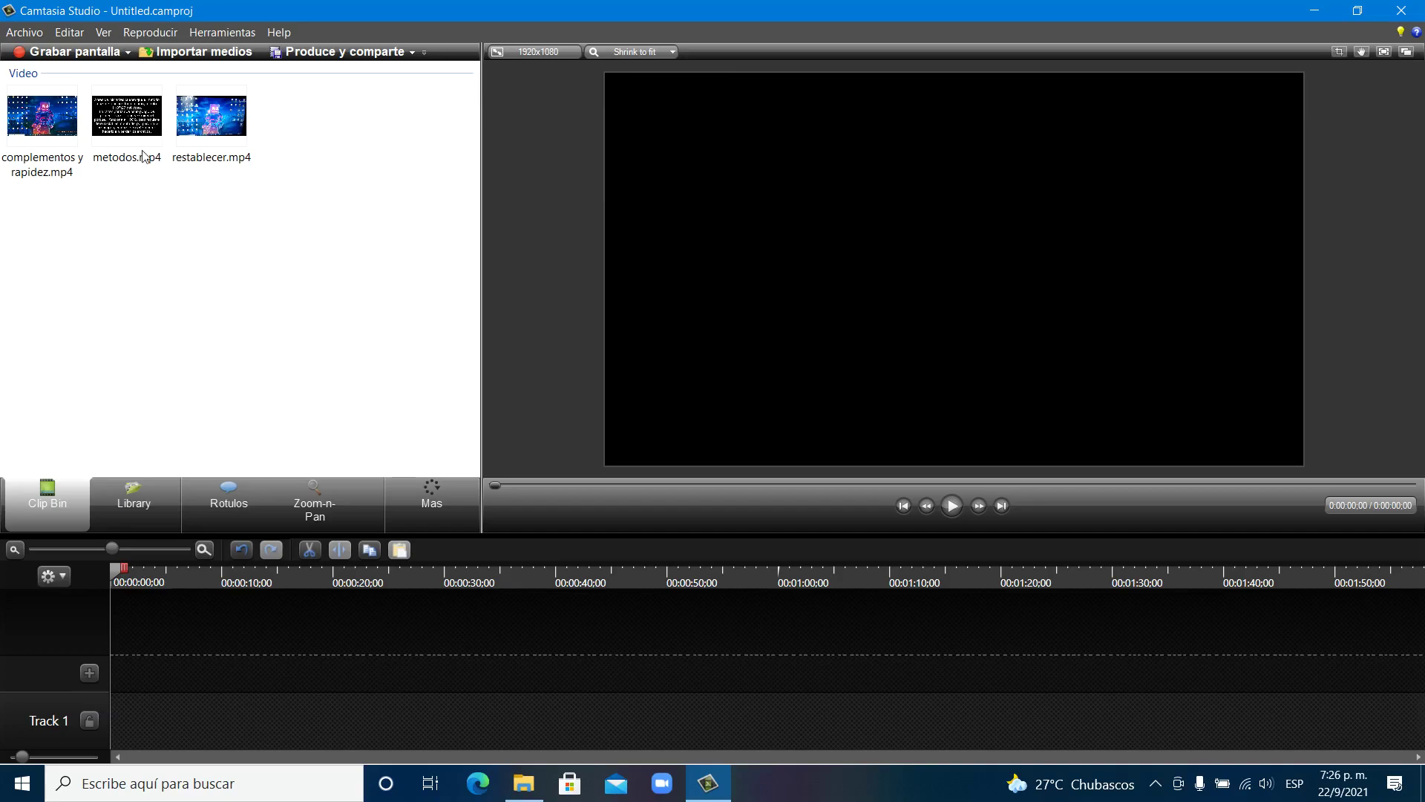
Step: Add complementos y rapidez.mp4 to the start of Track 1, then shrink it and place it near the middle of the canvas
left_click_drag(35, 119, 142, 733)
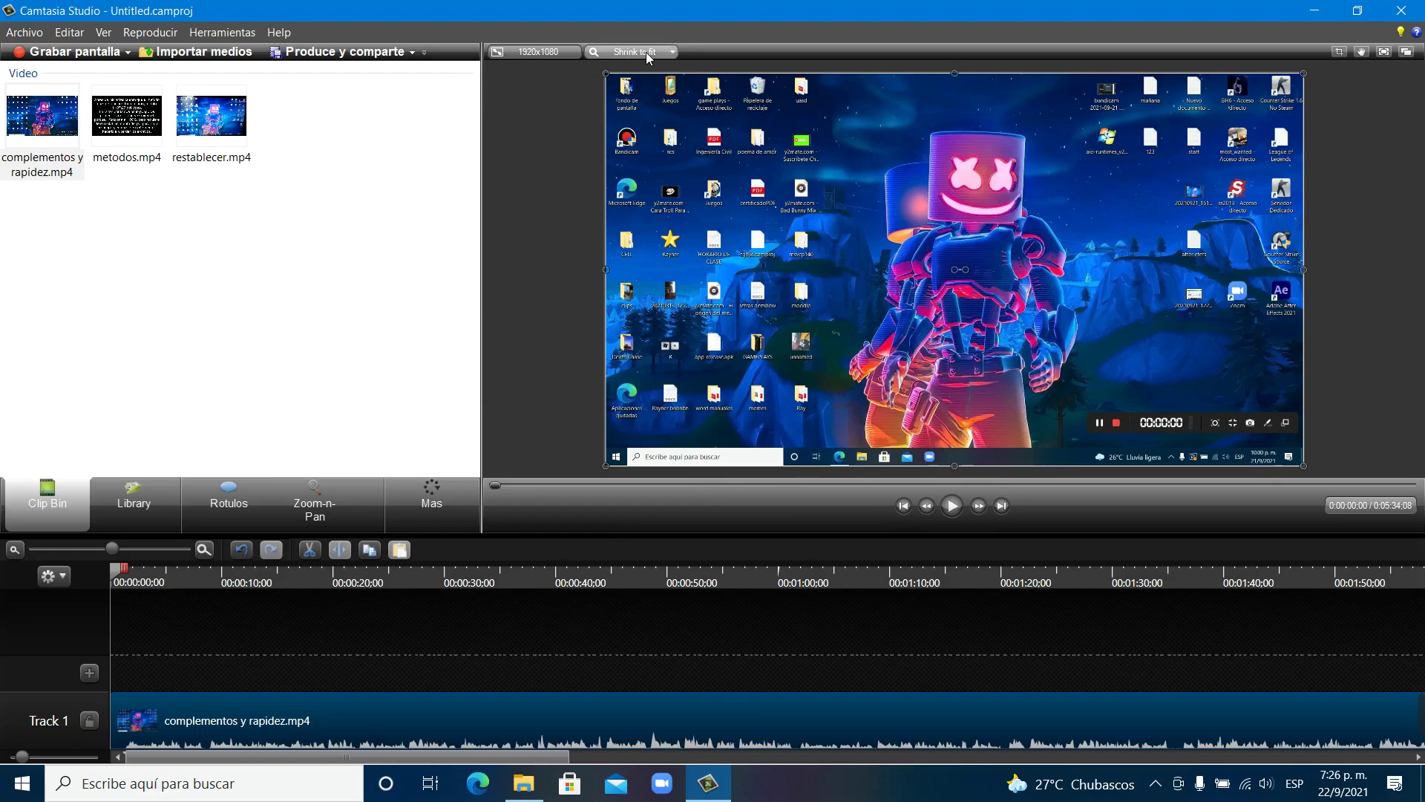
left_click_drag(605, 74, 817, 190)
left_click_drag(1009, 334, 873, 266)
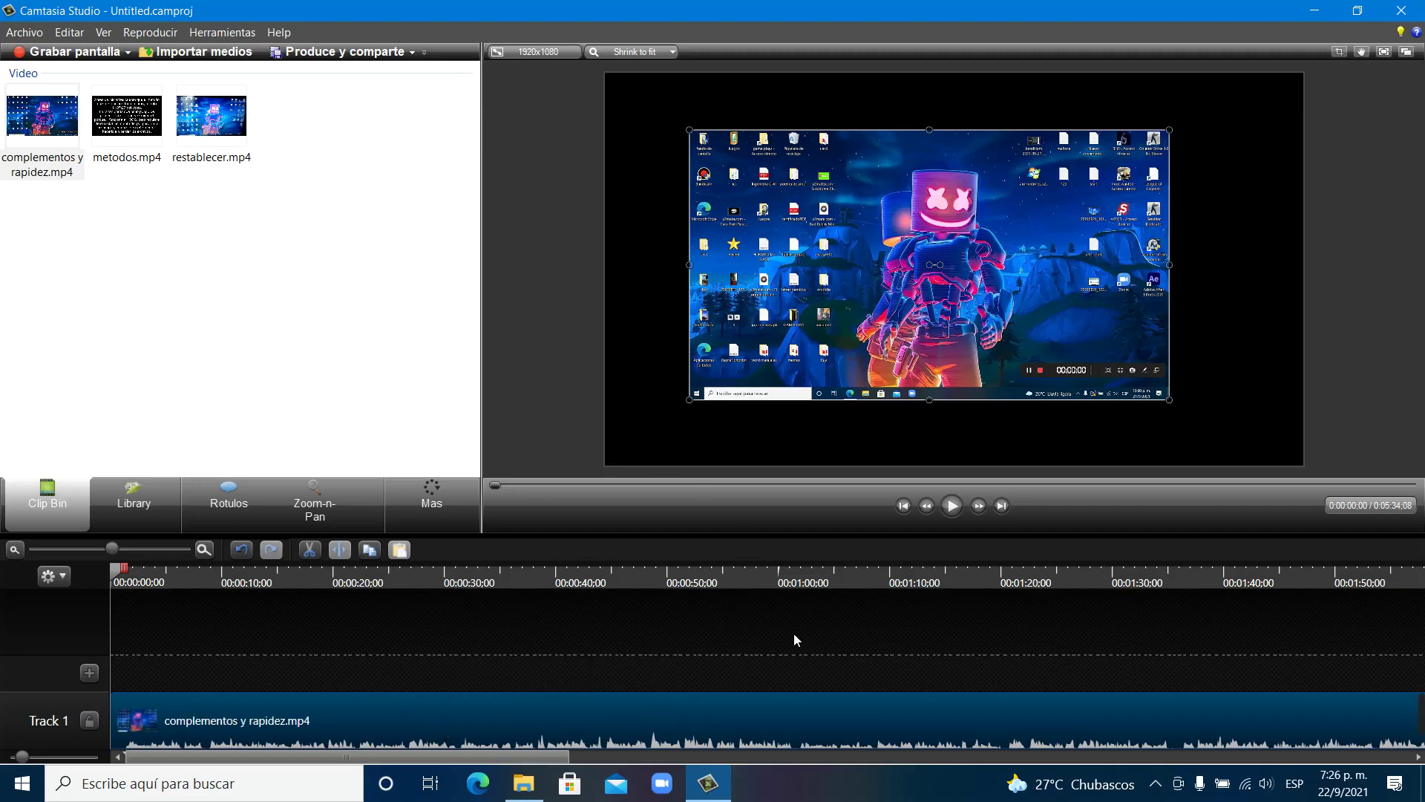
left_click_drag(885, 252, 878, 255)
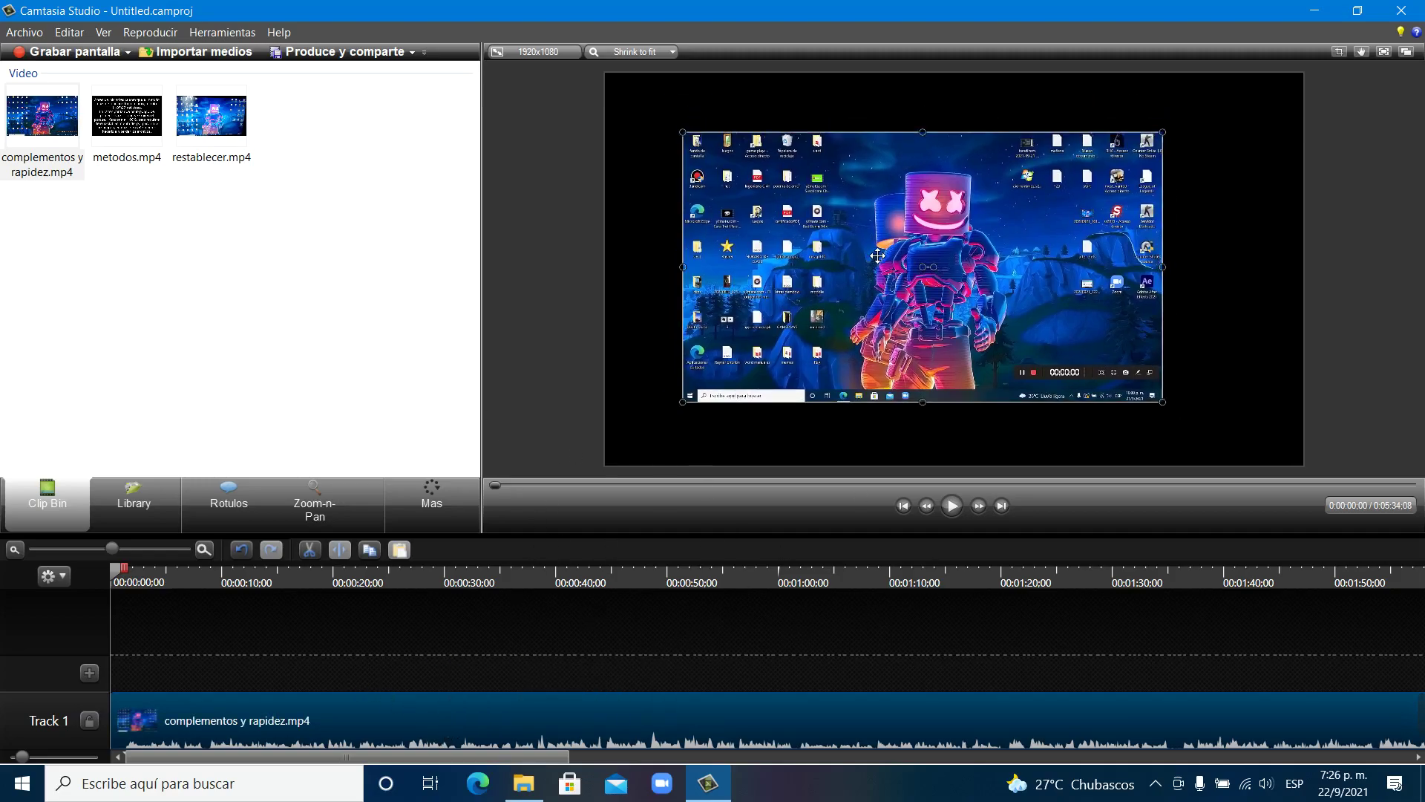
Step: Set the editing dimensions to the 1280 x 720 YouTube & Screencast (16:9) preset
left_click(535, 51)
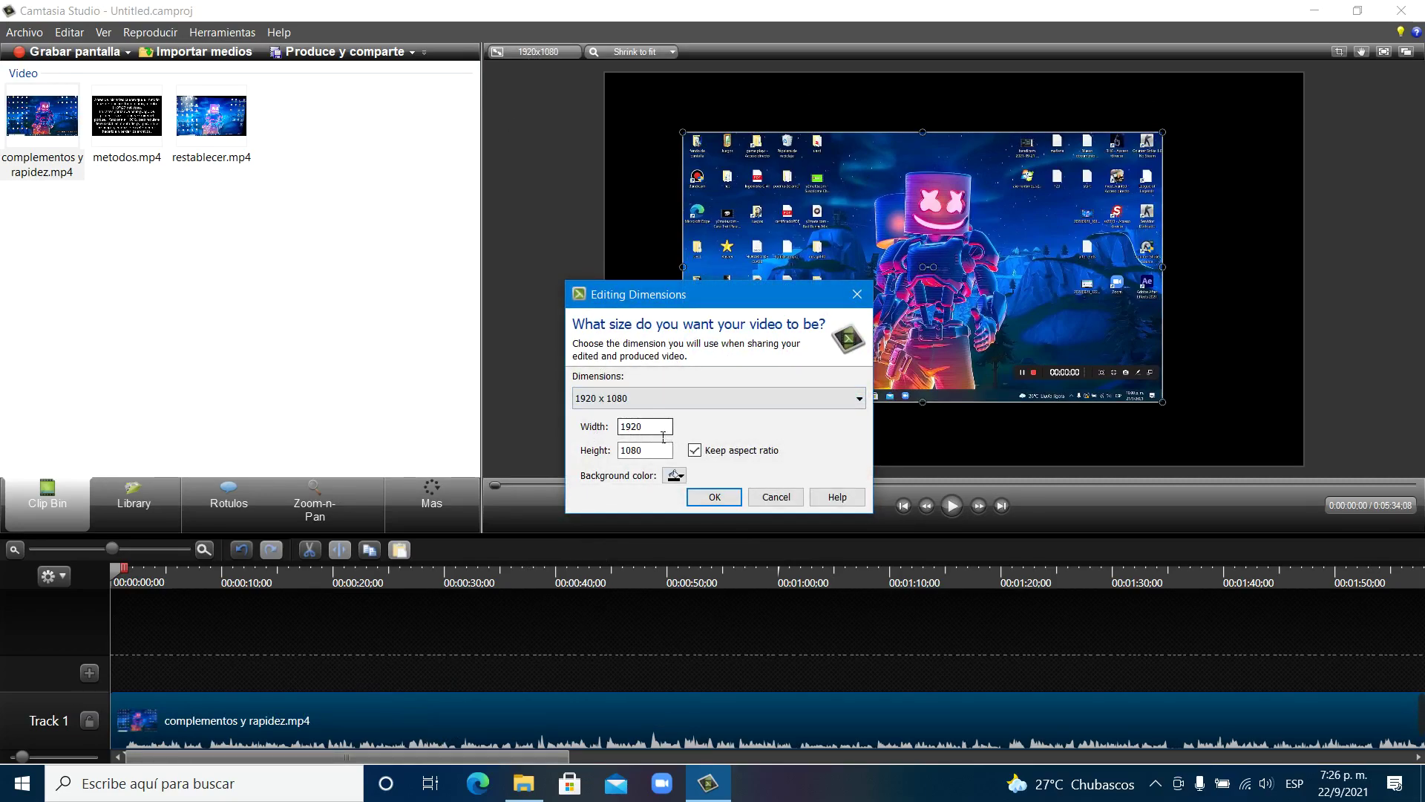
left_click_drag(665, 430, 619, 428)
left_click(681, 399)
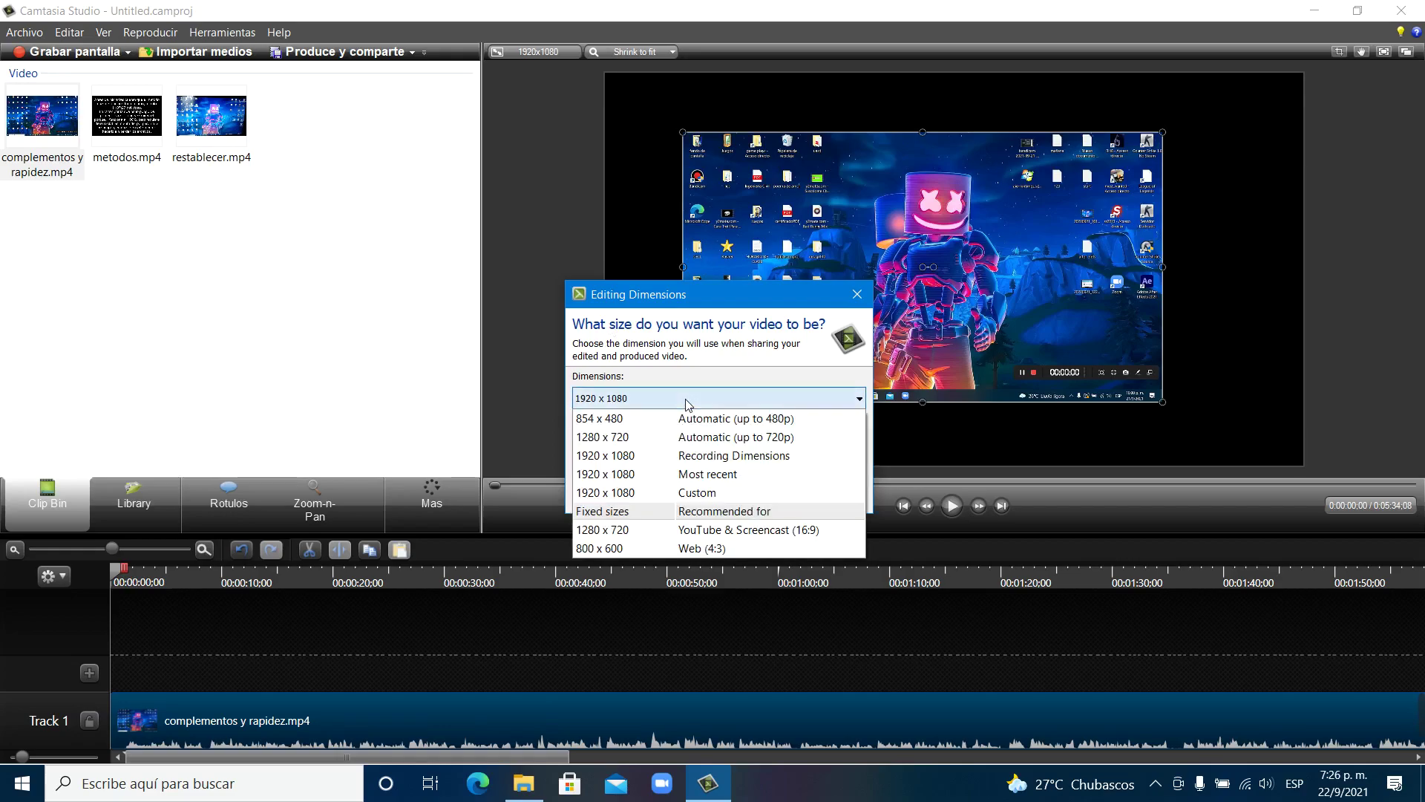
left_click(629, 528)
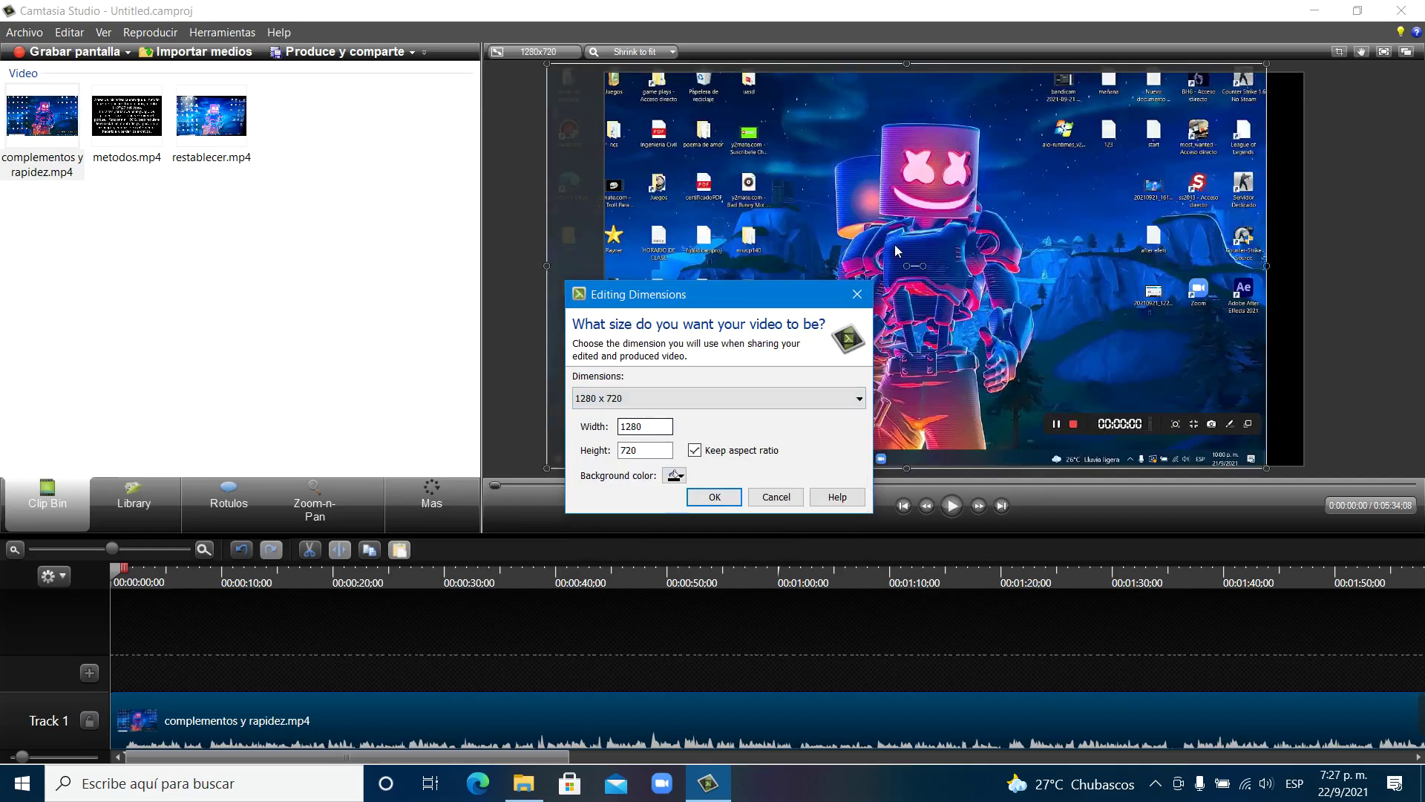
left_click(717, 498)
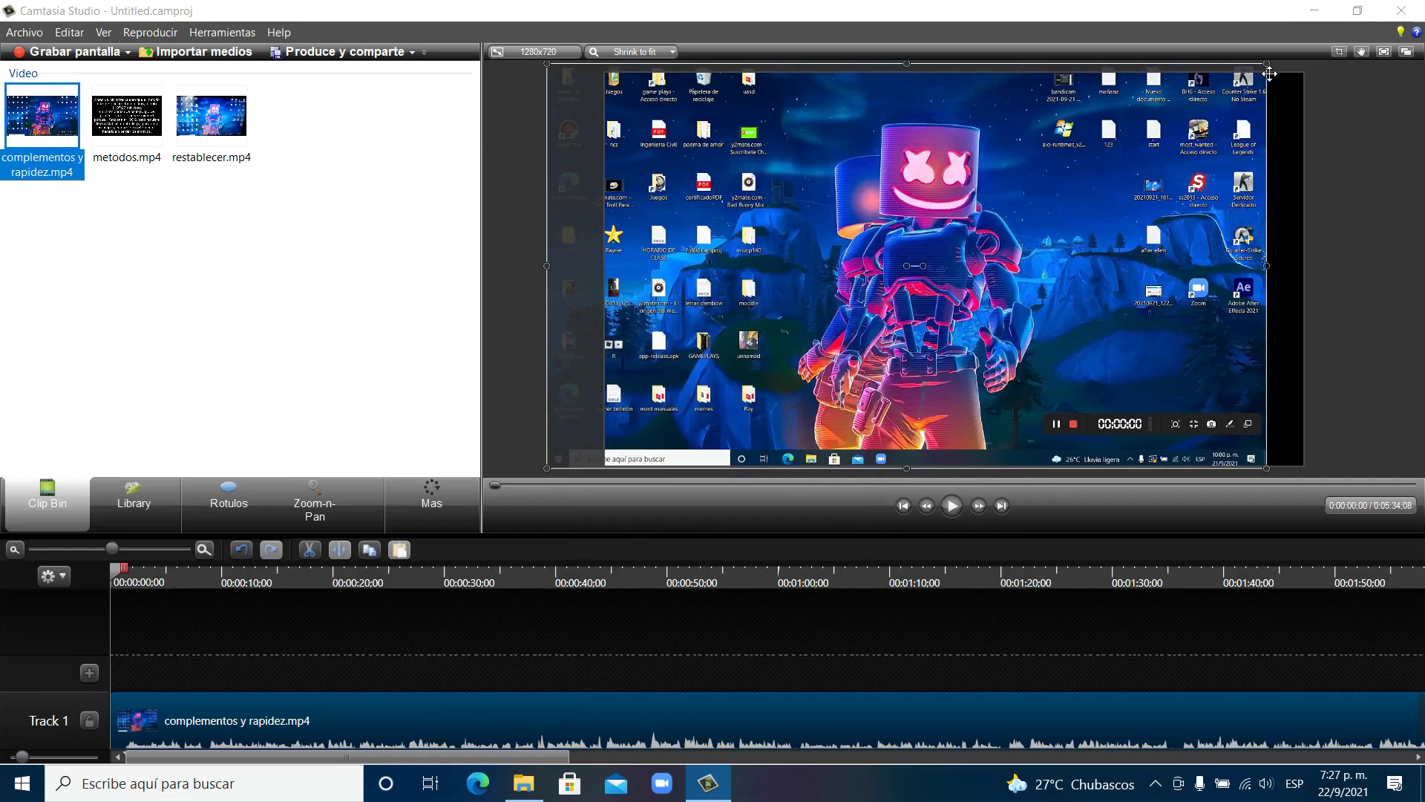
Step: Shrink the clip on the canvas to a little over half the canvas width and reposition it near the middle
left_click_drag(1267, 65, 938, 248)
left_click_drag(811, 345, 1003, 249)
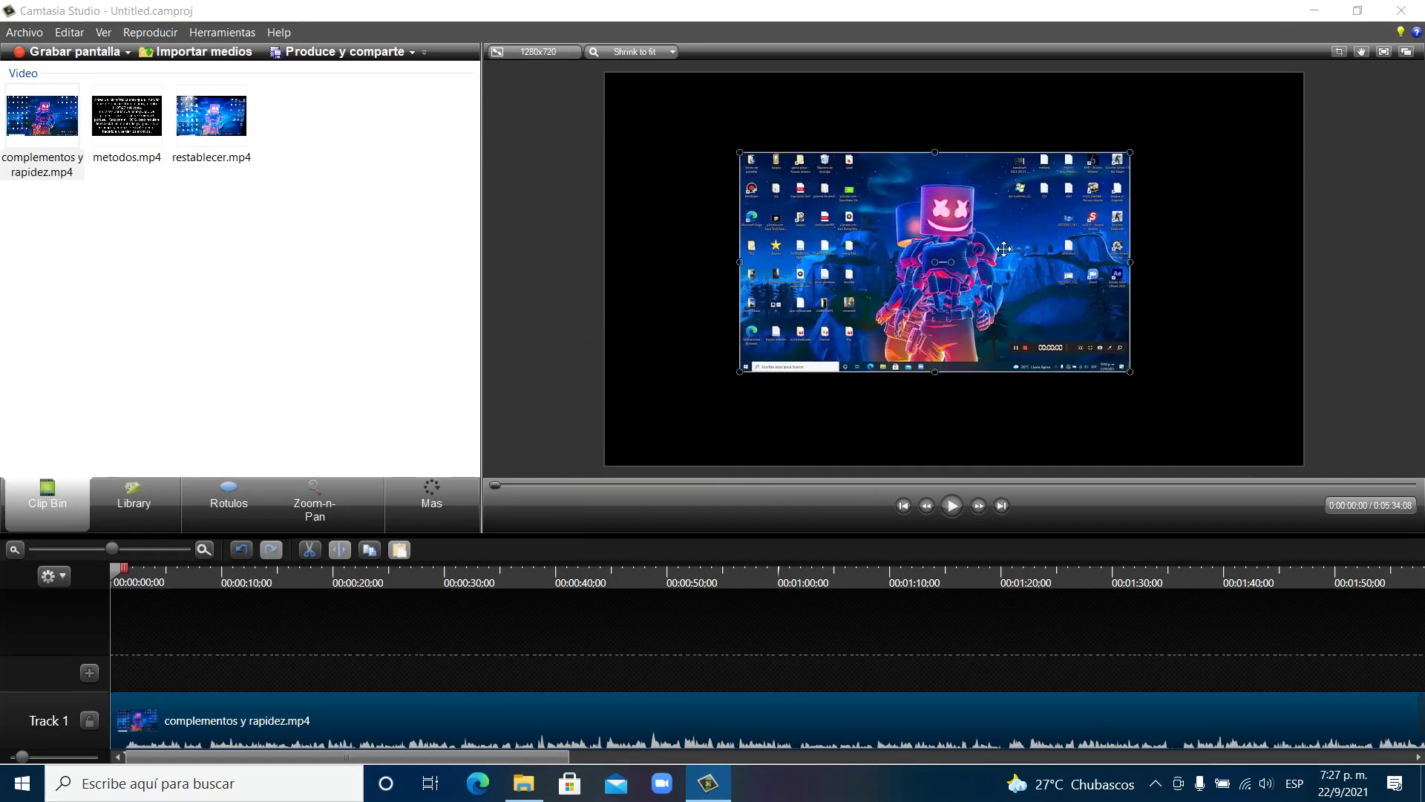
left_click_drag(999, 302, 980, 298)
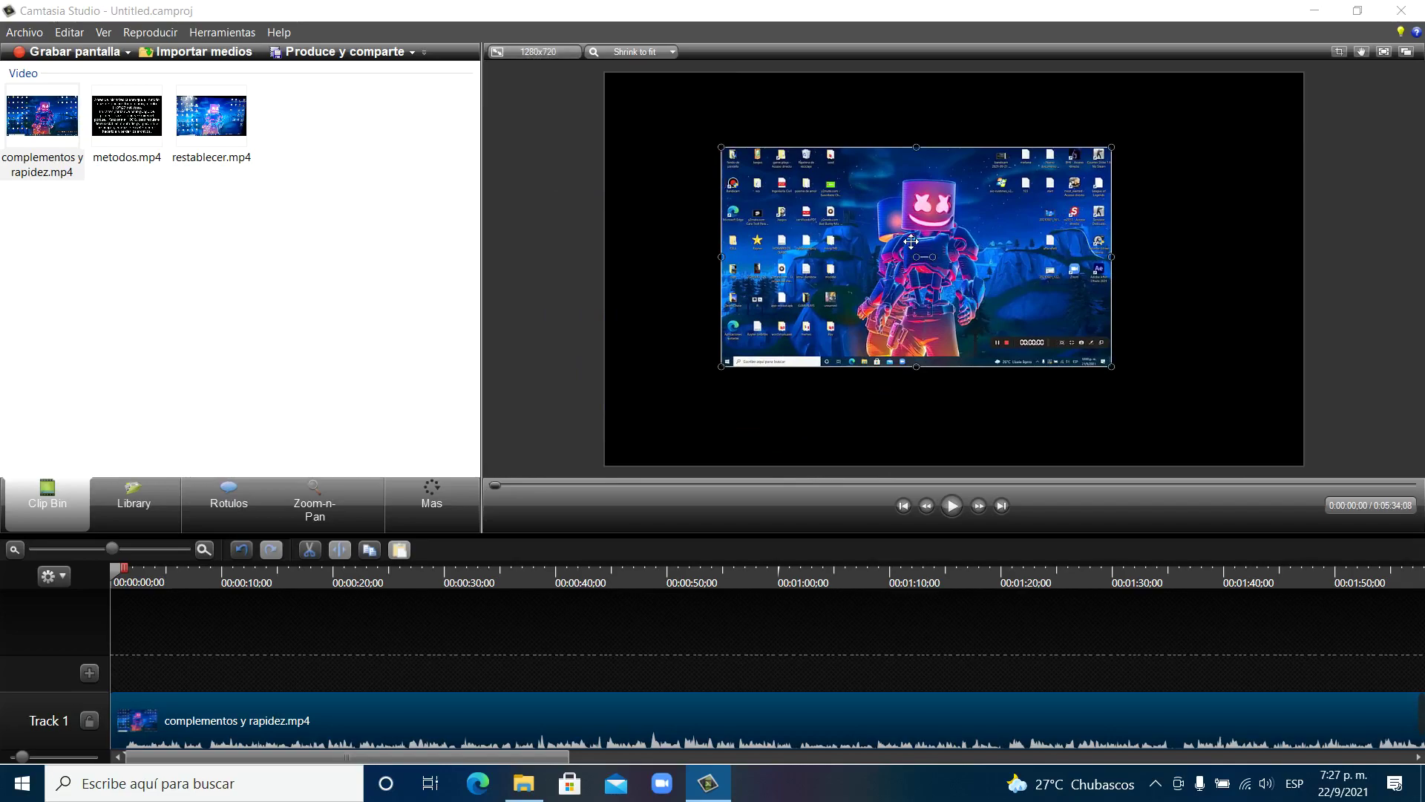
left_click_drag(910, 241, 935, 265)
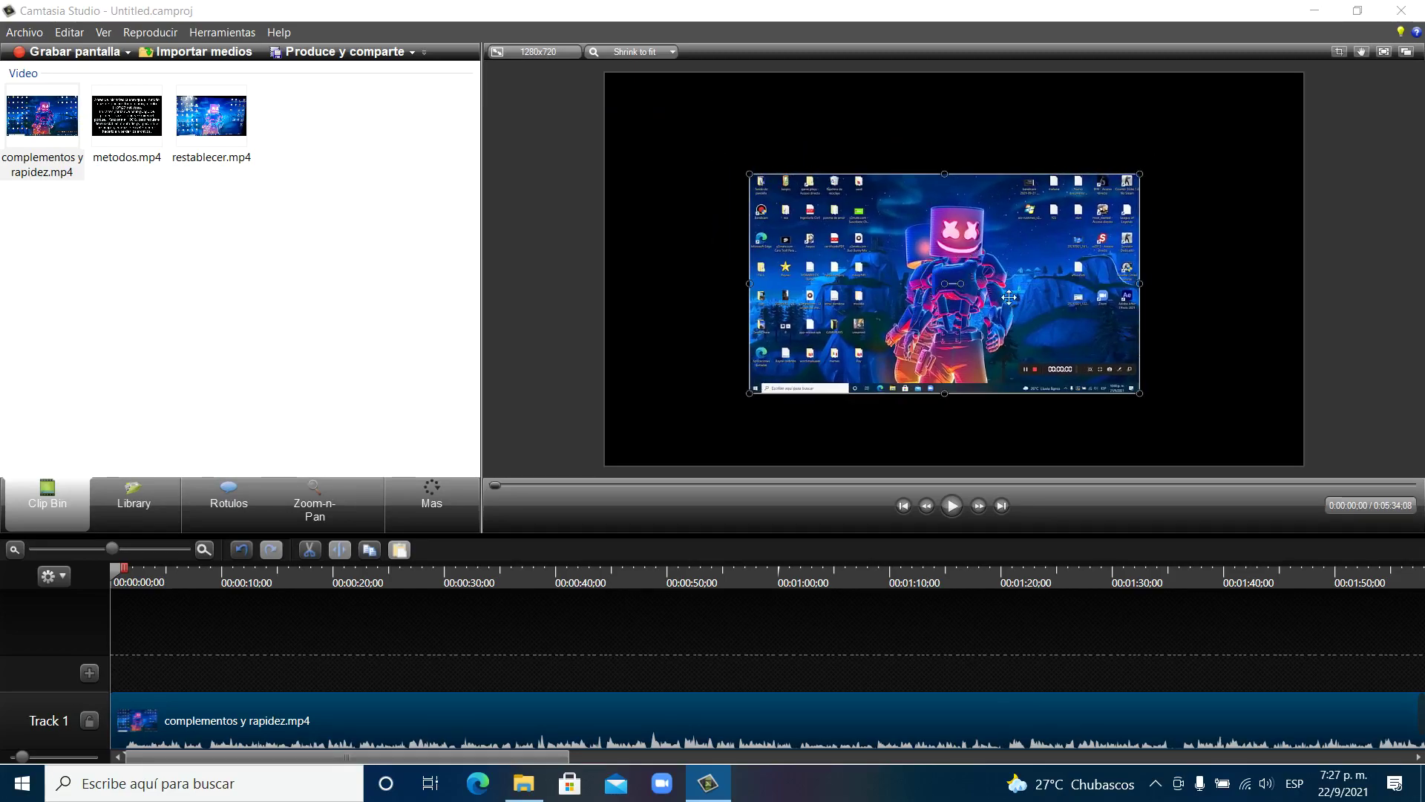
left_click_drag(1022, 279, 978, 254)
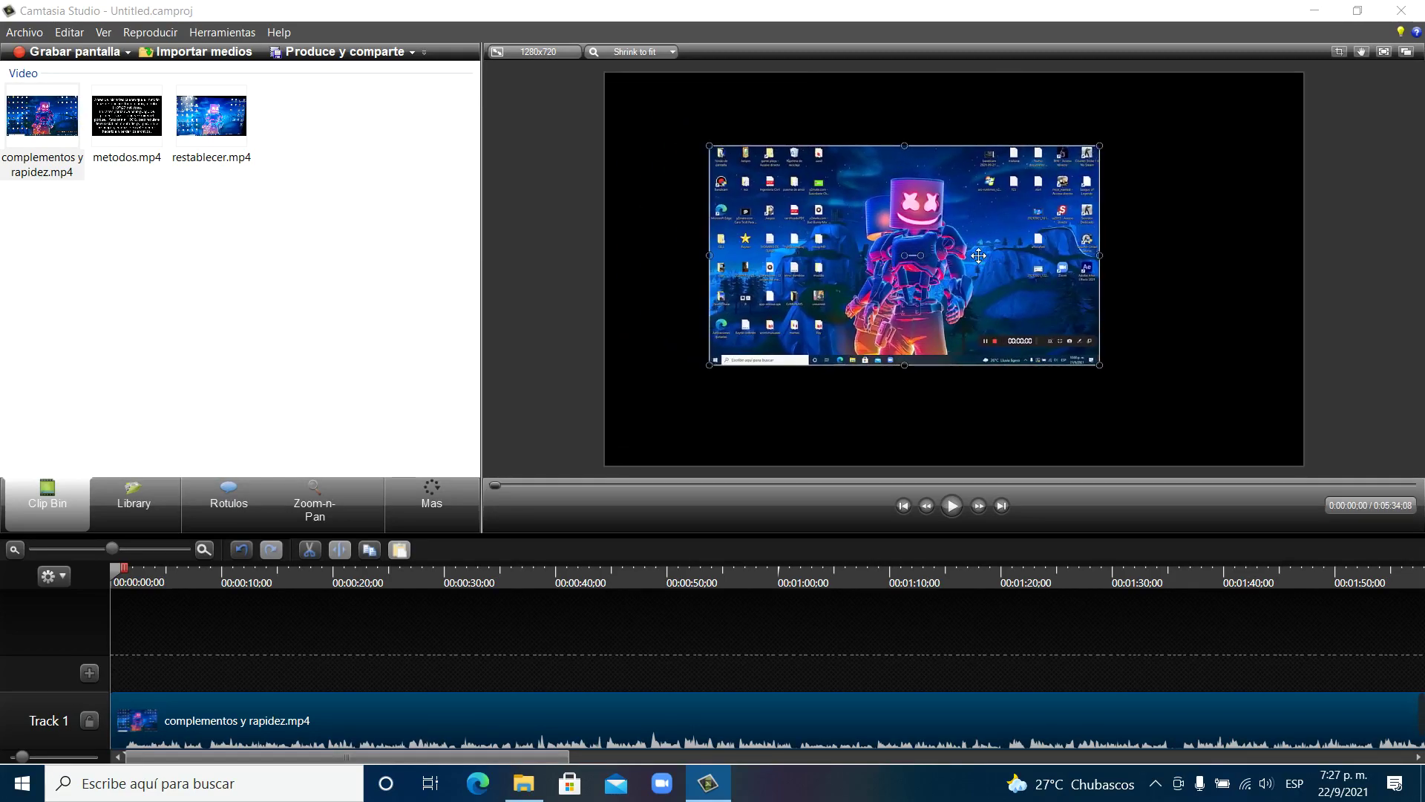
Step: Set the editing dimensions to 1920 x 1080, then move the clip to the canvas corner and enlarge it to fill the whole canvas
left_click(530, 52)
double_click(665, 425)
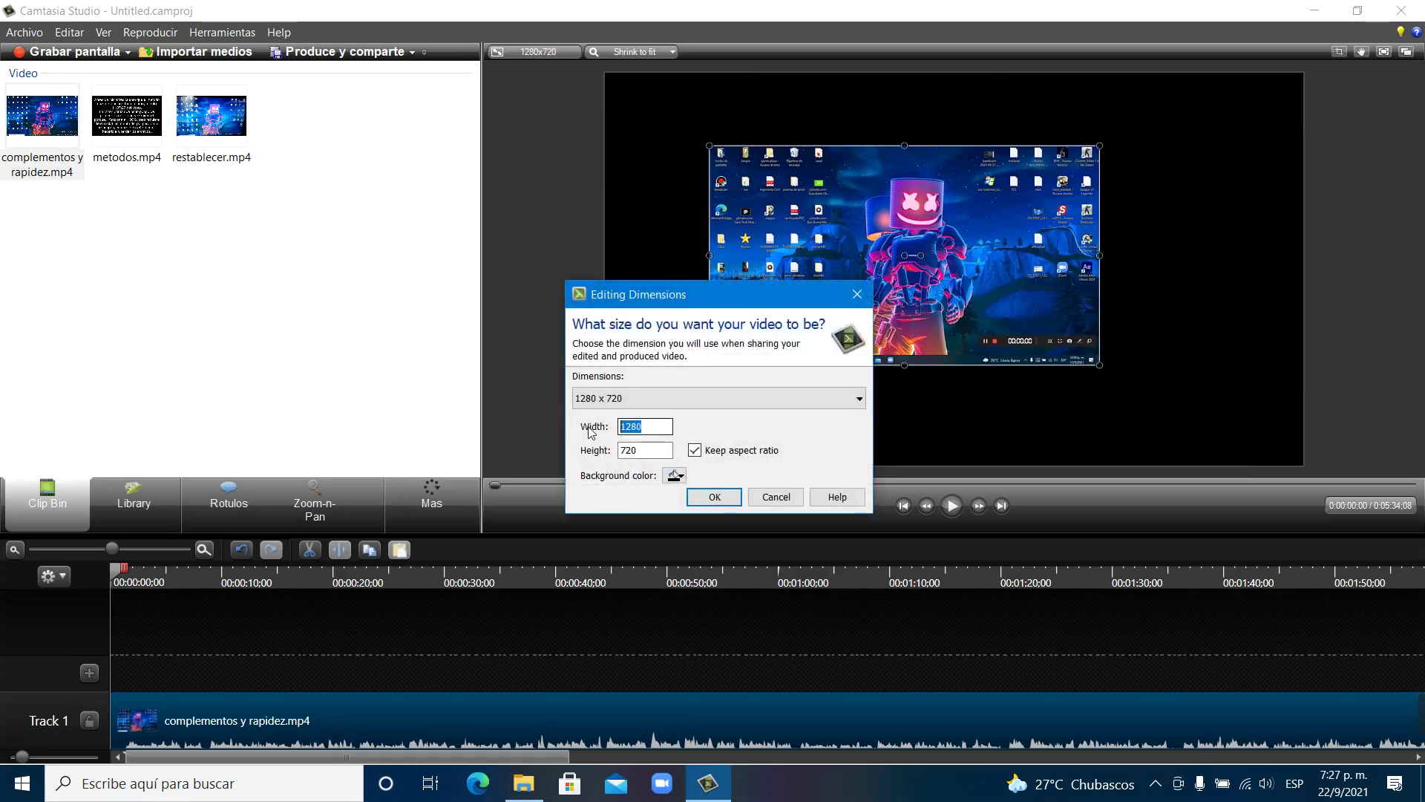
key("BackSpace")
type("1920")
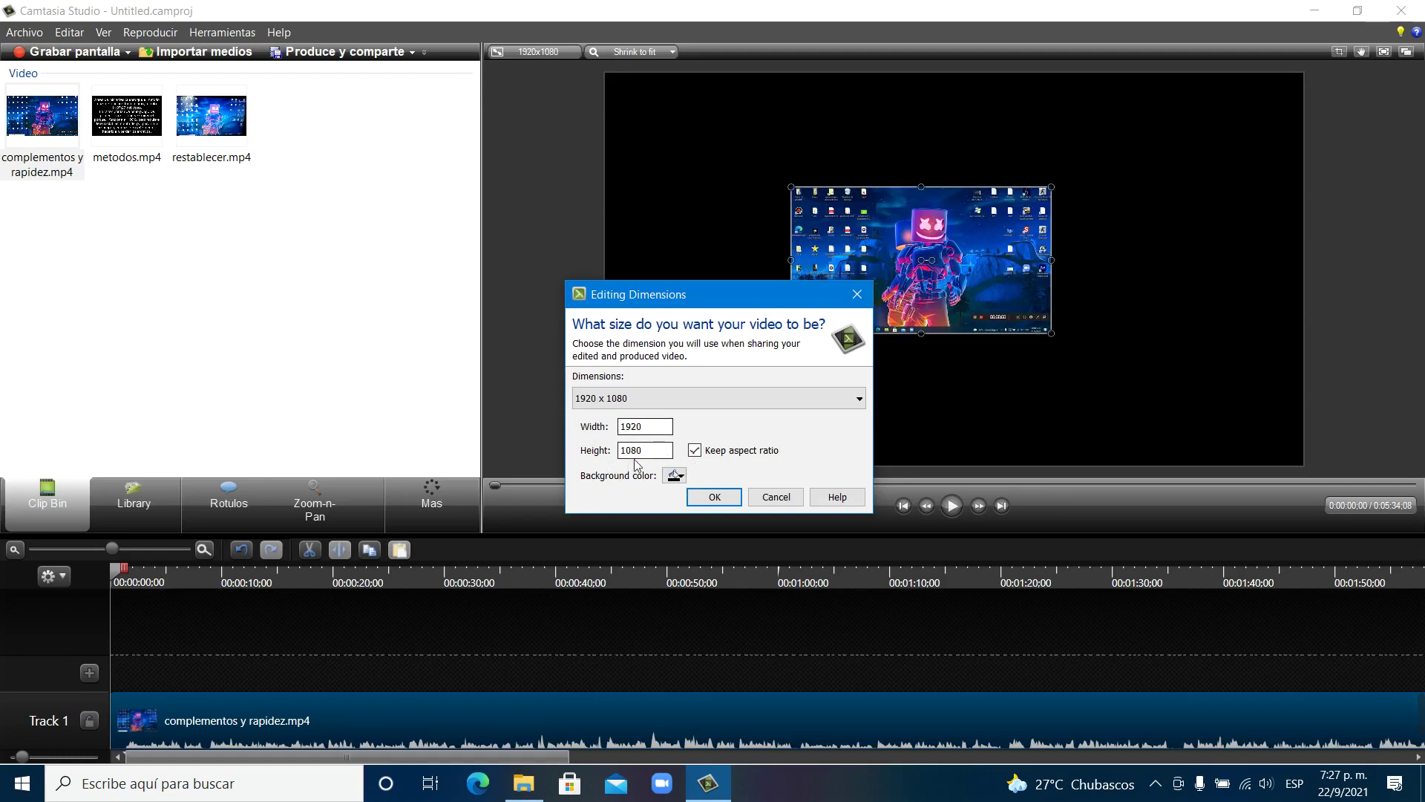
left_click(714, 497)
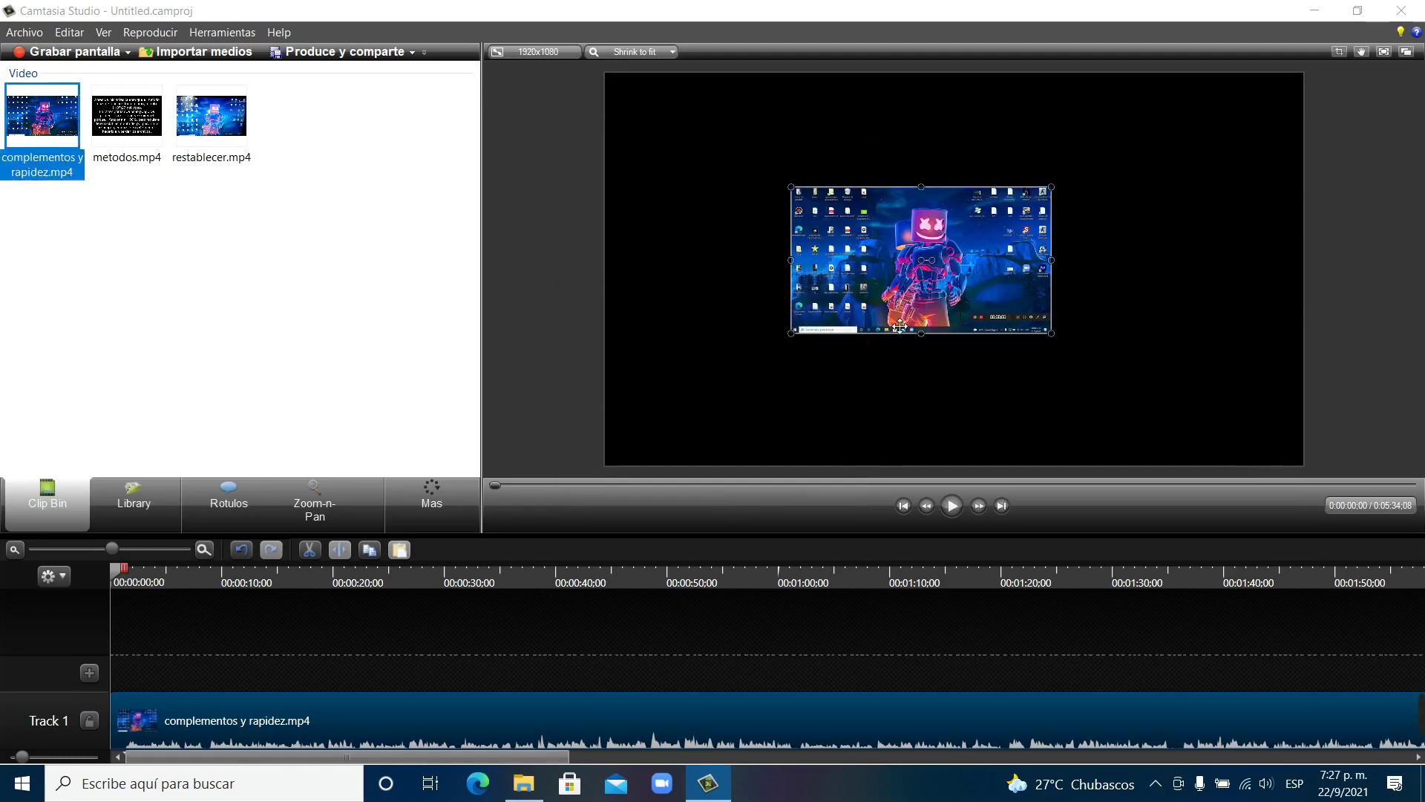
left_click_drag(882, 295, 718, 188)
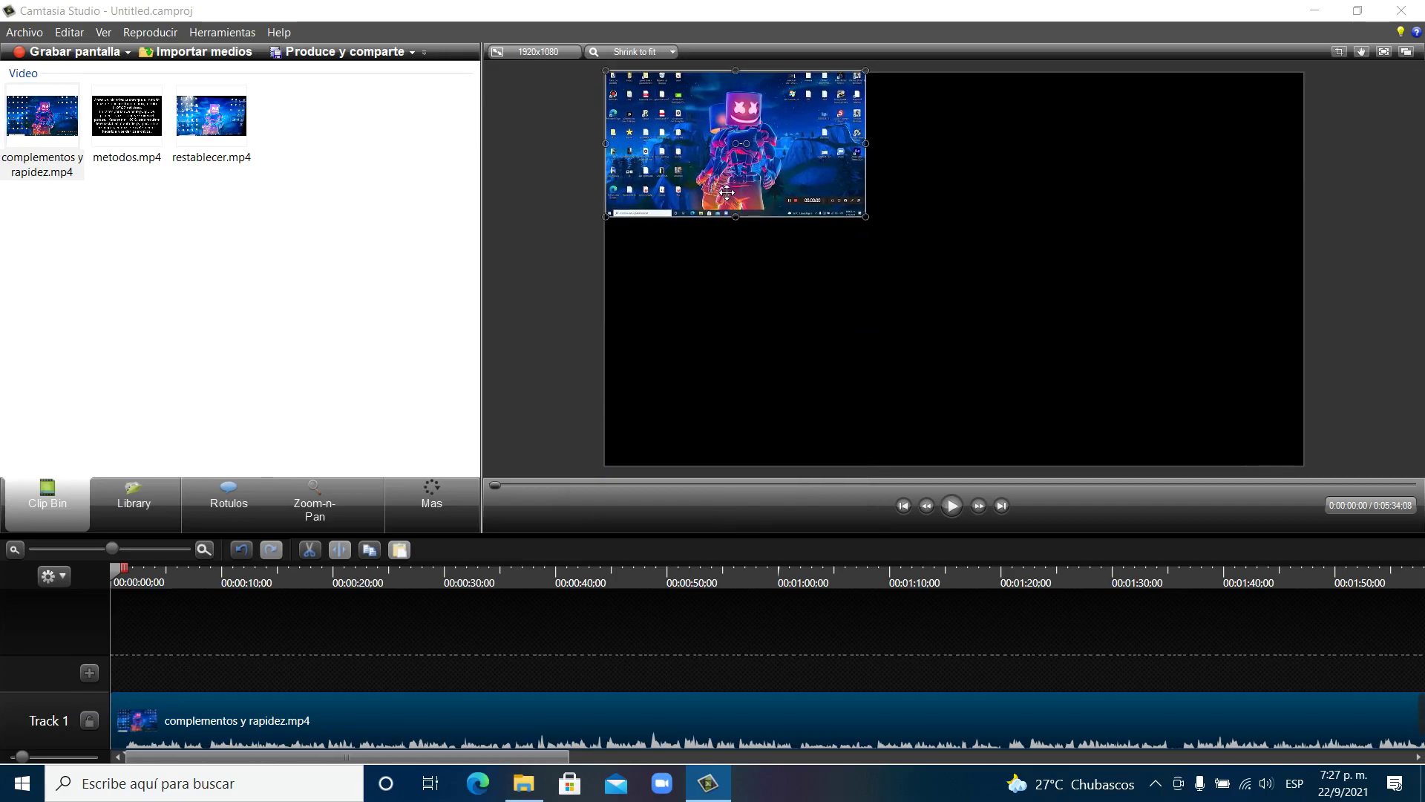
left_click_drag(865, 216, 1208, 405)
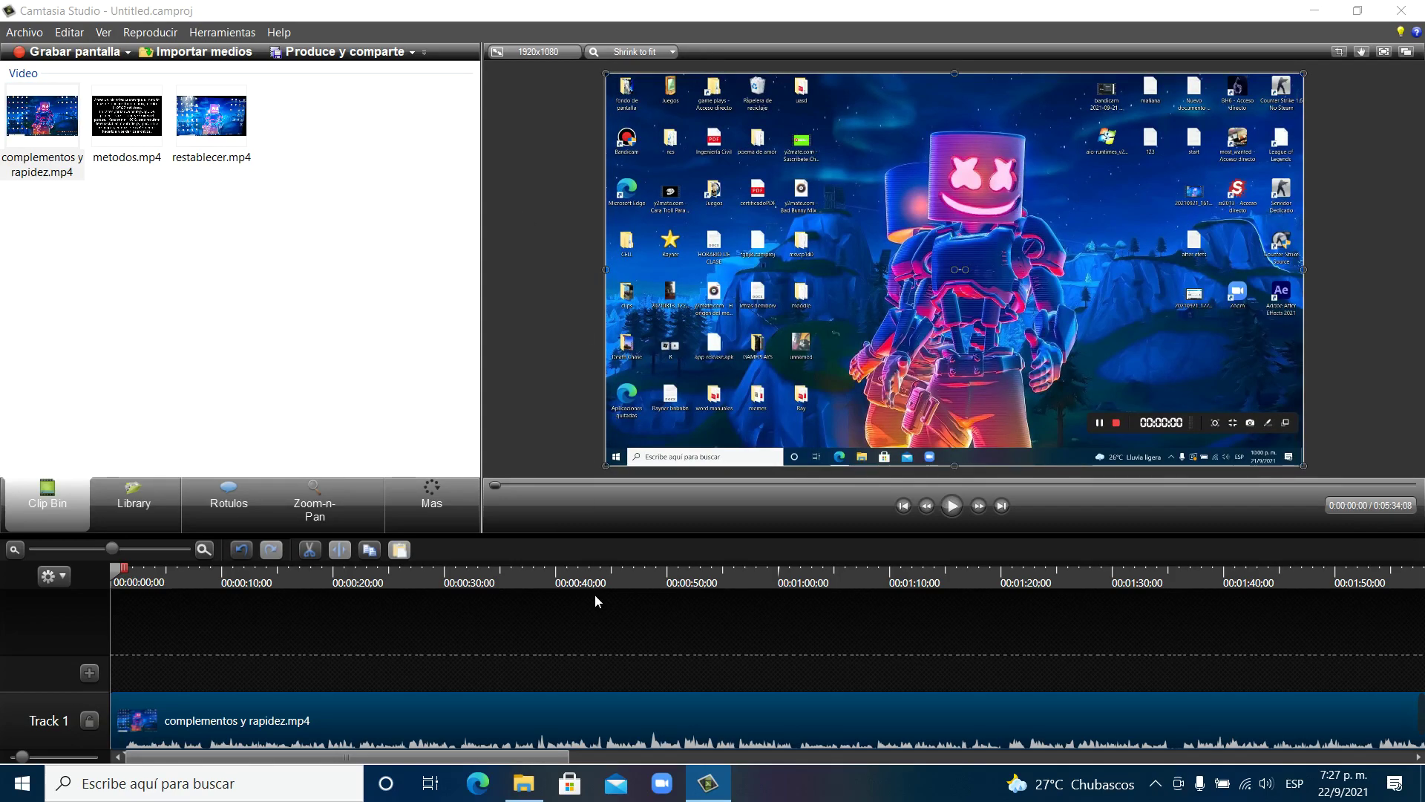
Step: Start producing the video with Custom production settings and the MP4 - Flash / HTML5 player format
left_click(342, 50)
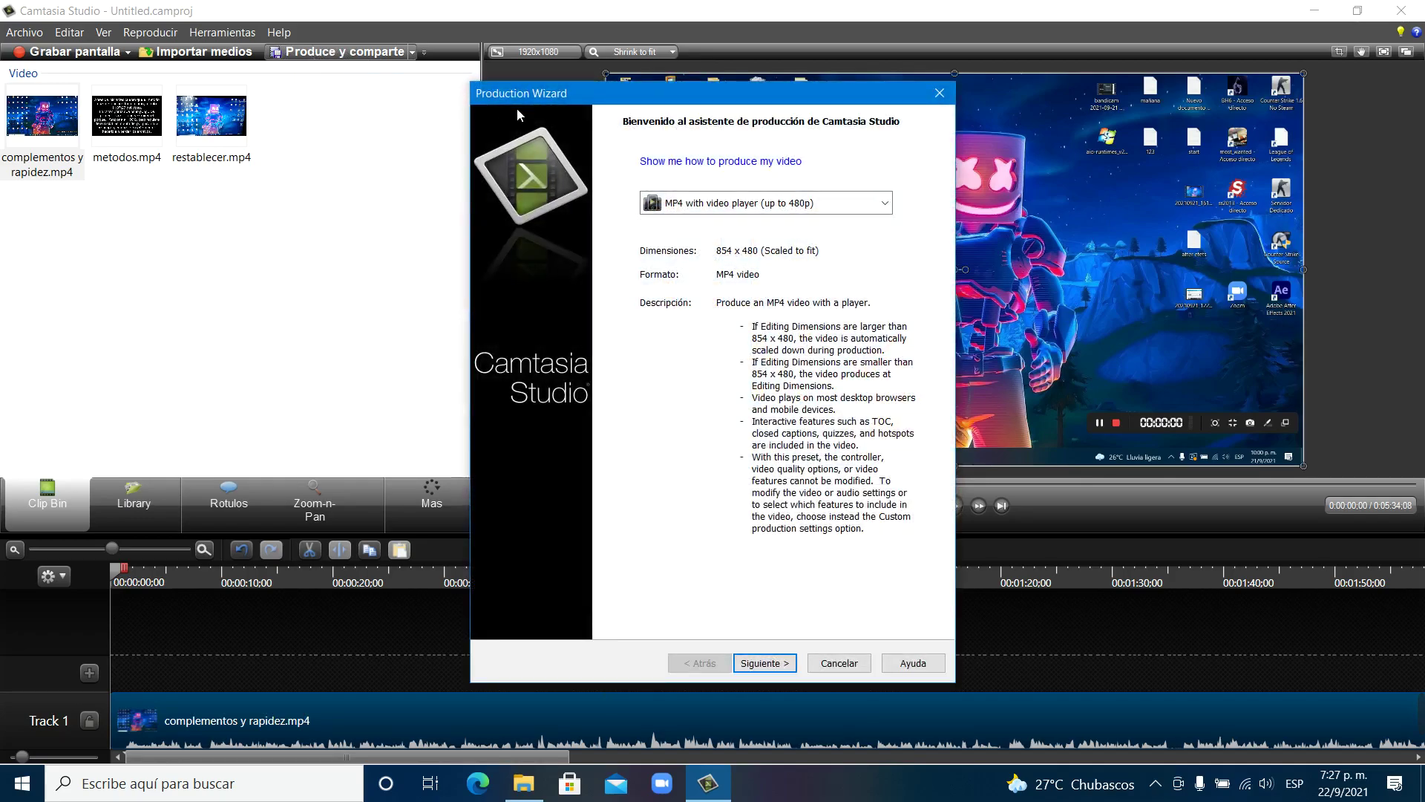
left_click(874, 205)
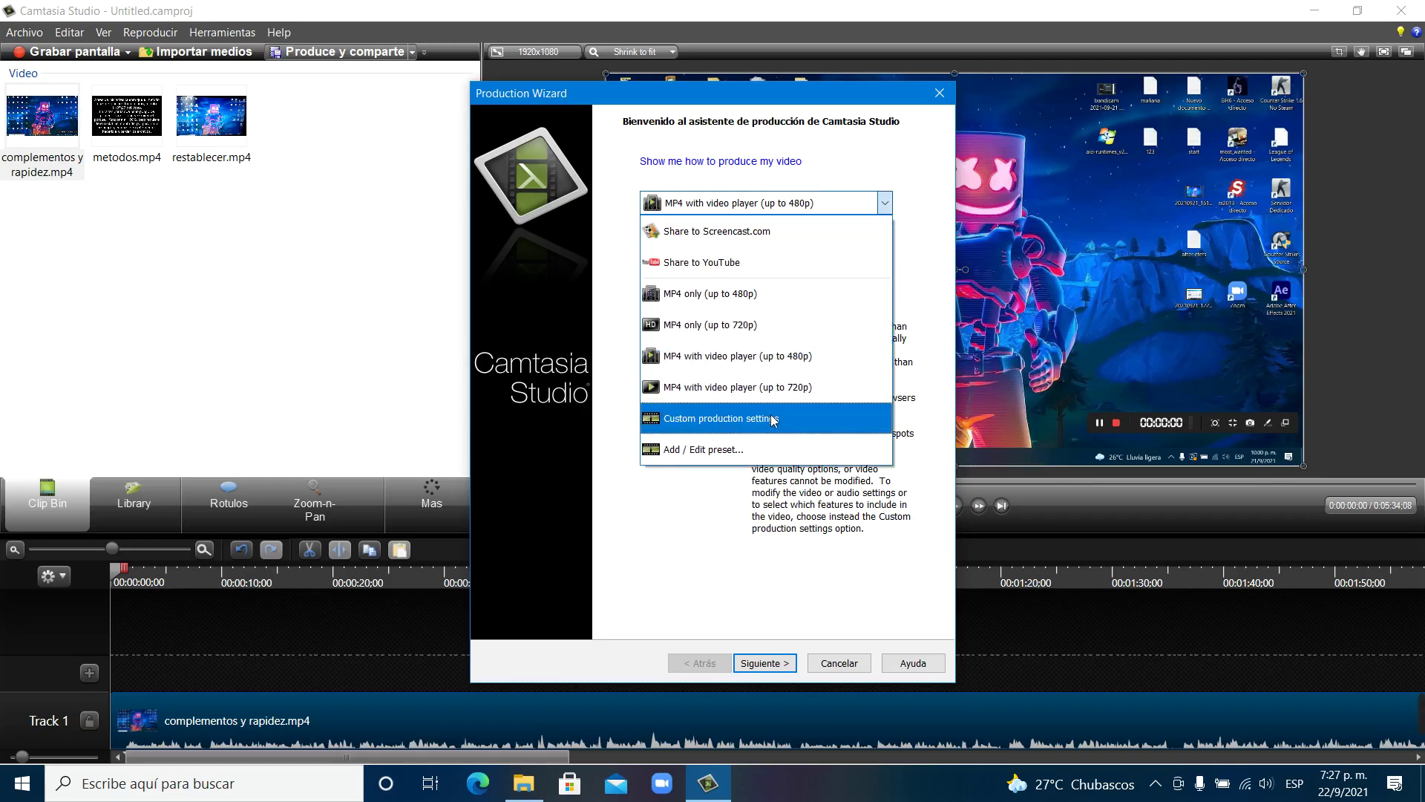
left_click(732, 424)
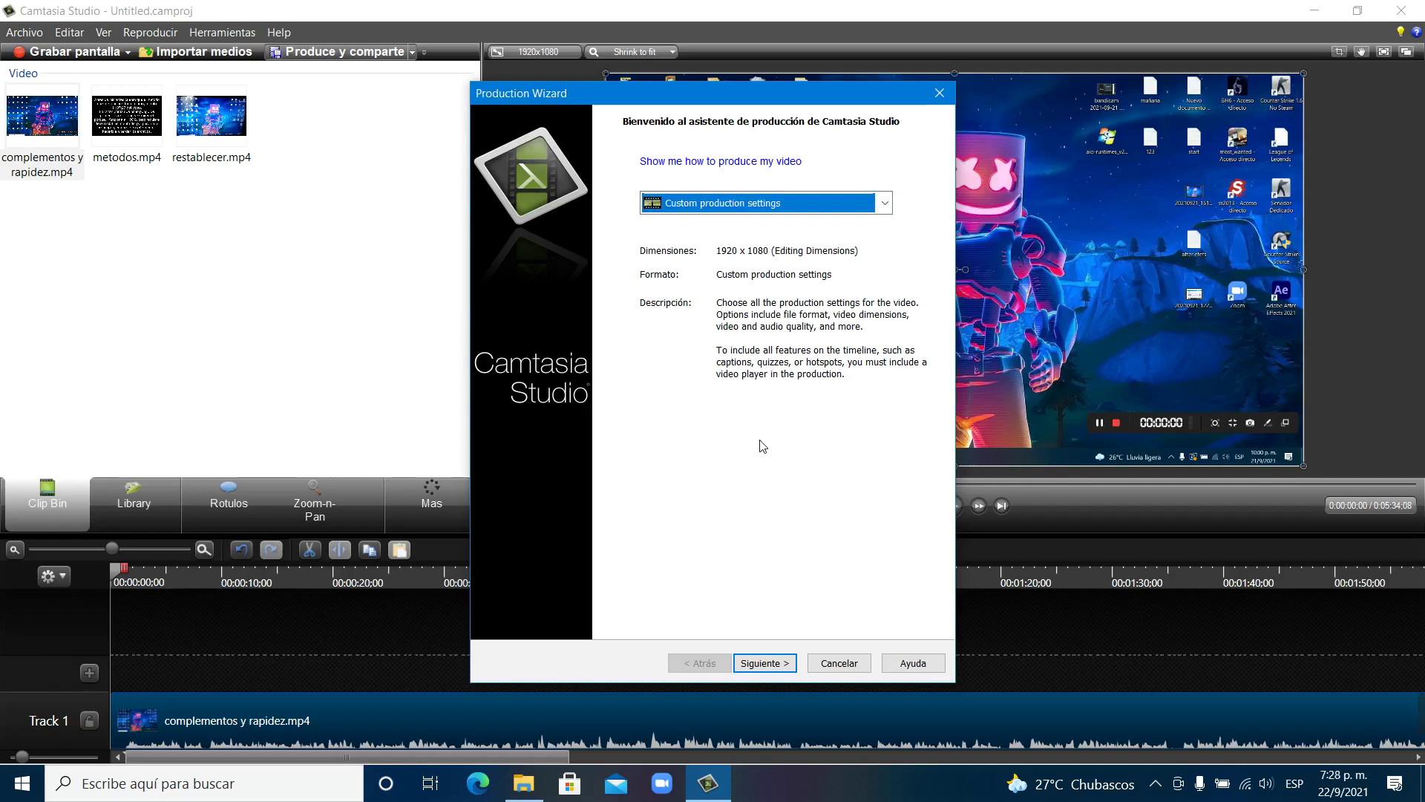
left_click(772, 668)
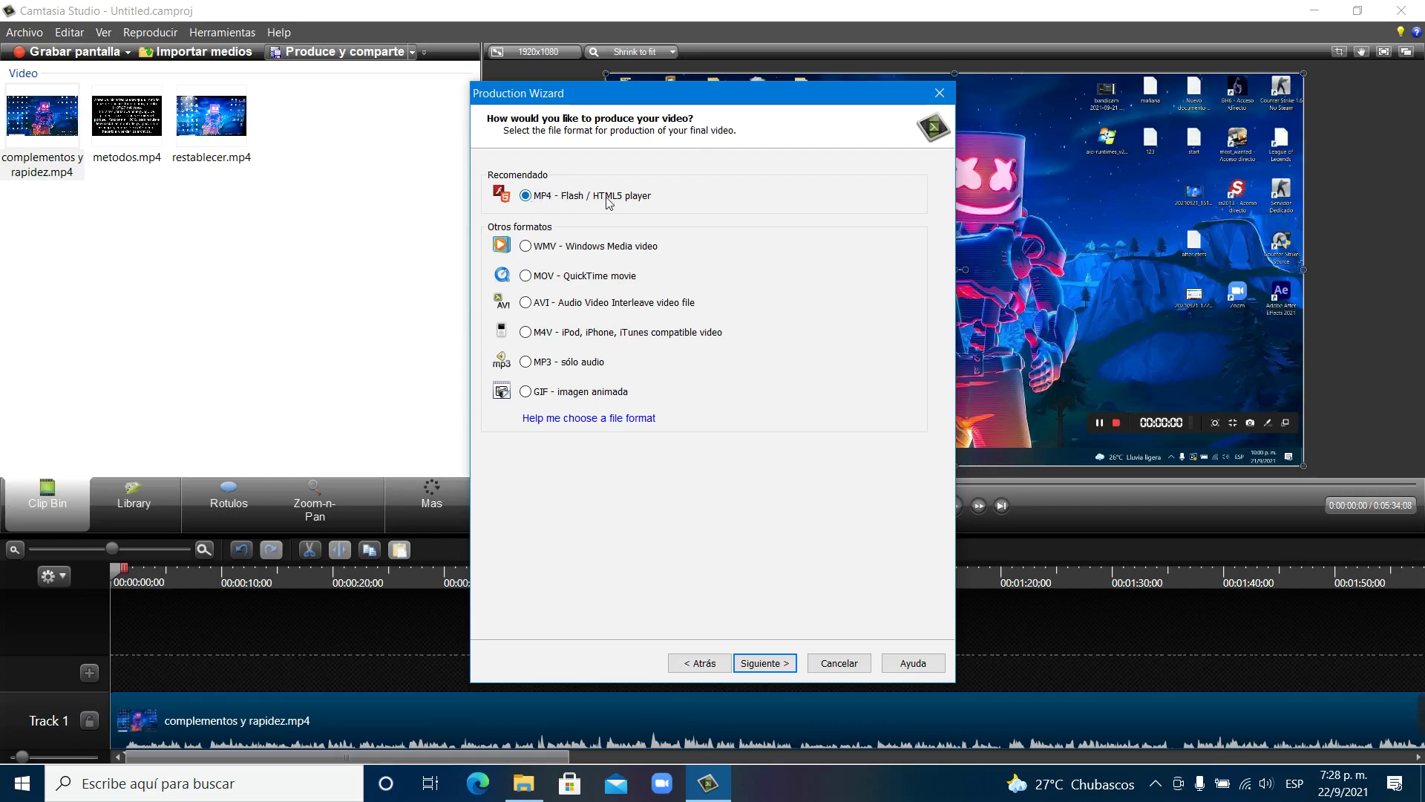
left_click(777, 665)
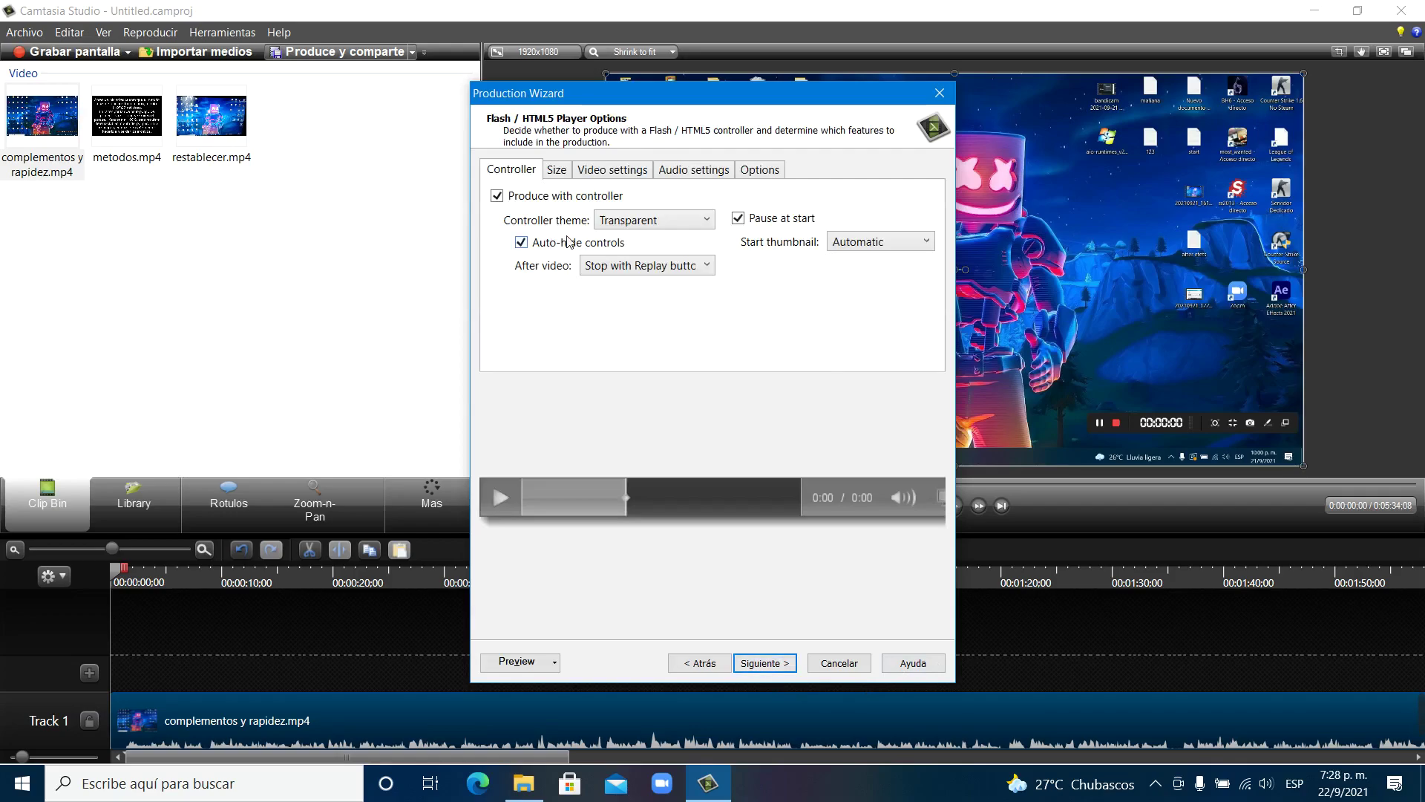
Step: Set the frame rate of the produced video to 30
left_click(617, 172)
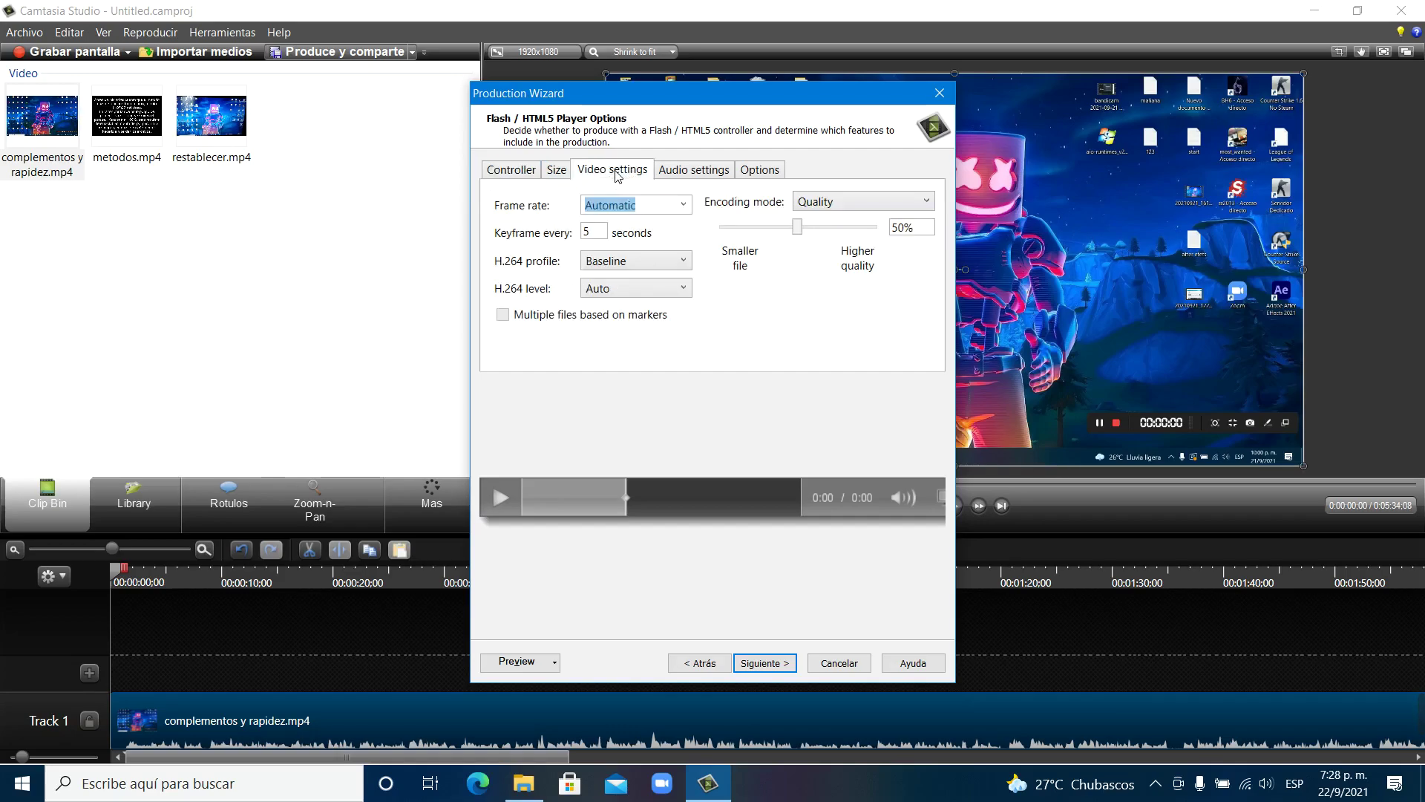
left_click(681, 206)
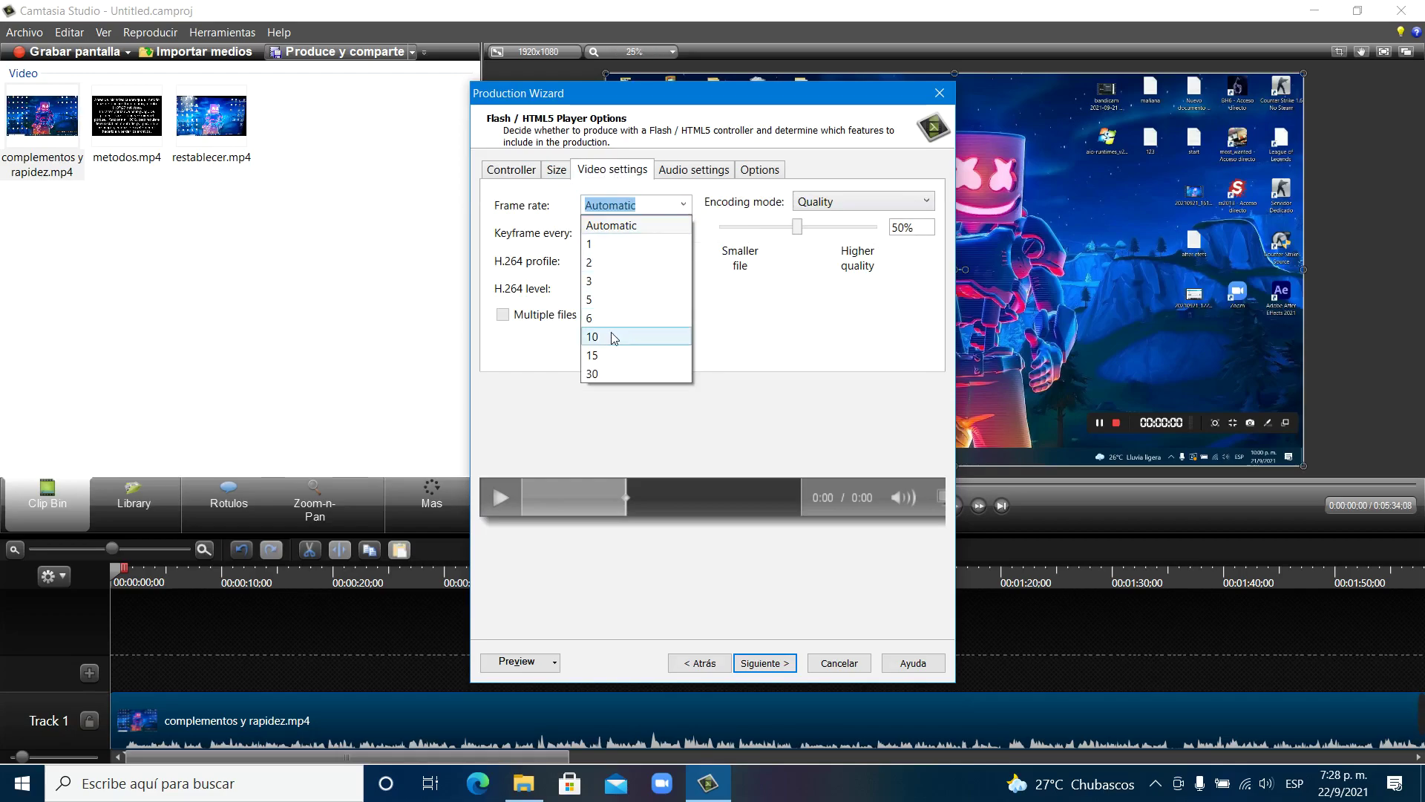
left_click(607, 375)
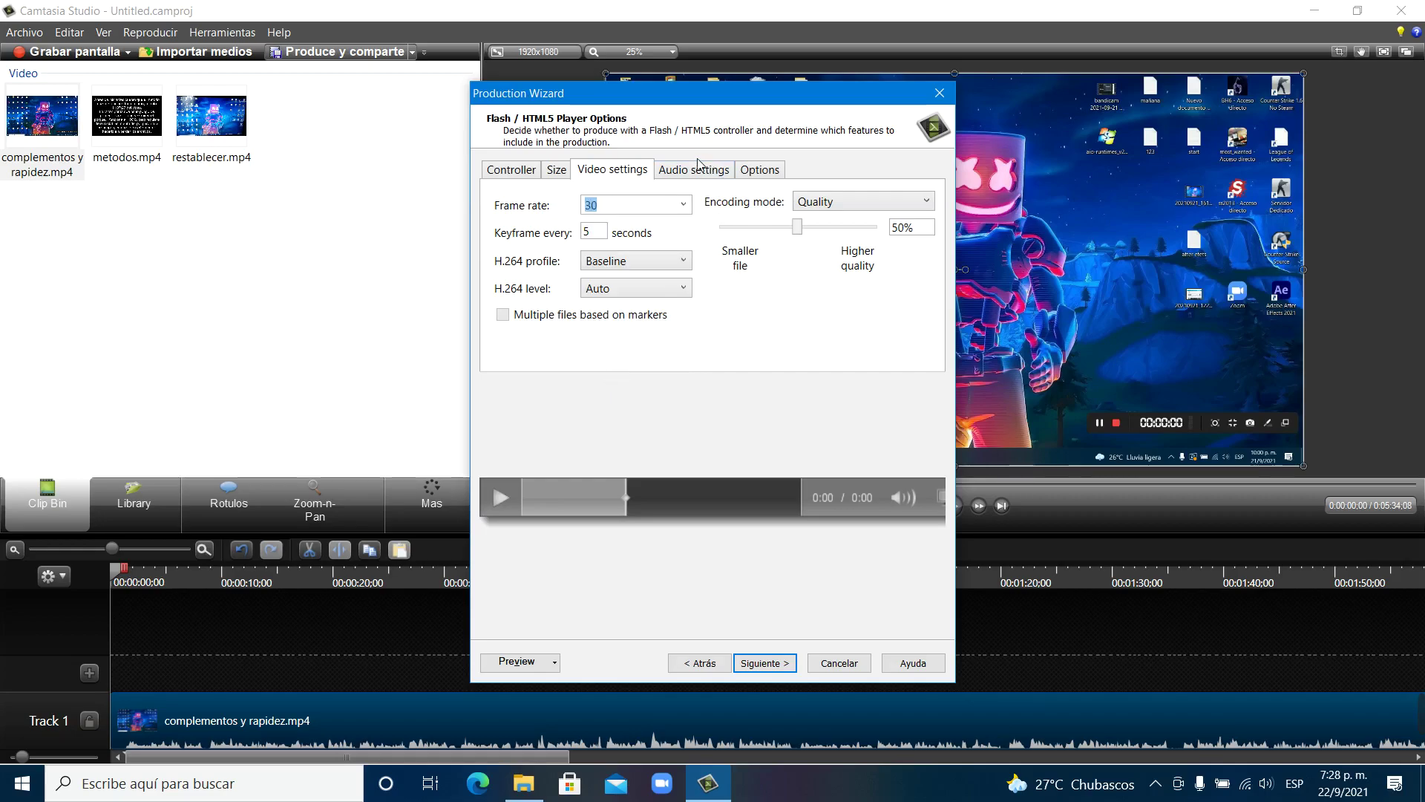
left_click(683, 205)
left_click(591, 375)
Step: Set the keyframe interval of the produced video to every 10 seconds
left_click(605, 233)
key("shift+Home")
type("10")
key("BackSpace")
type("2")
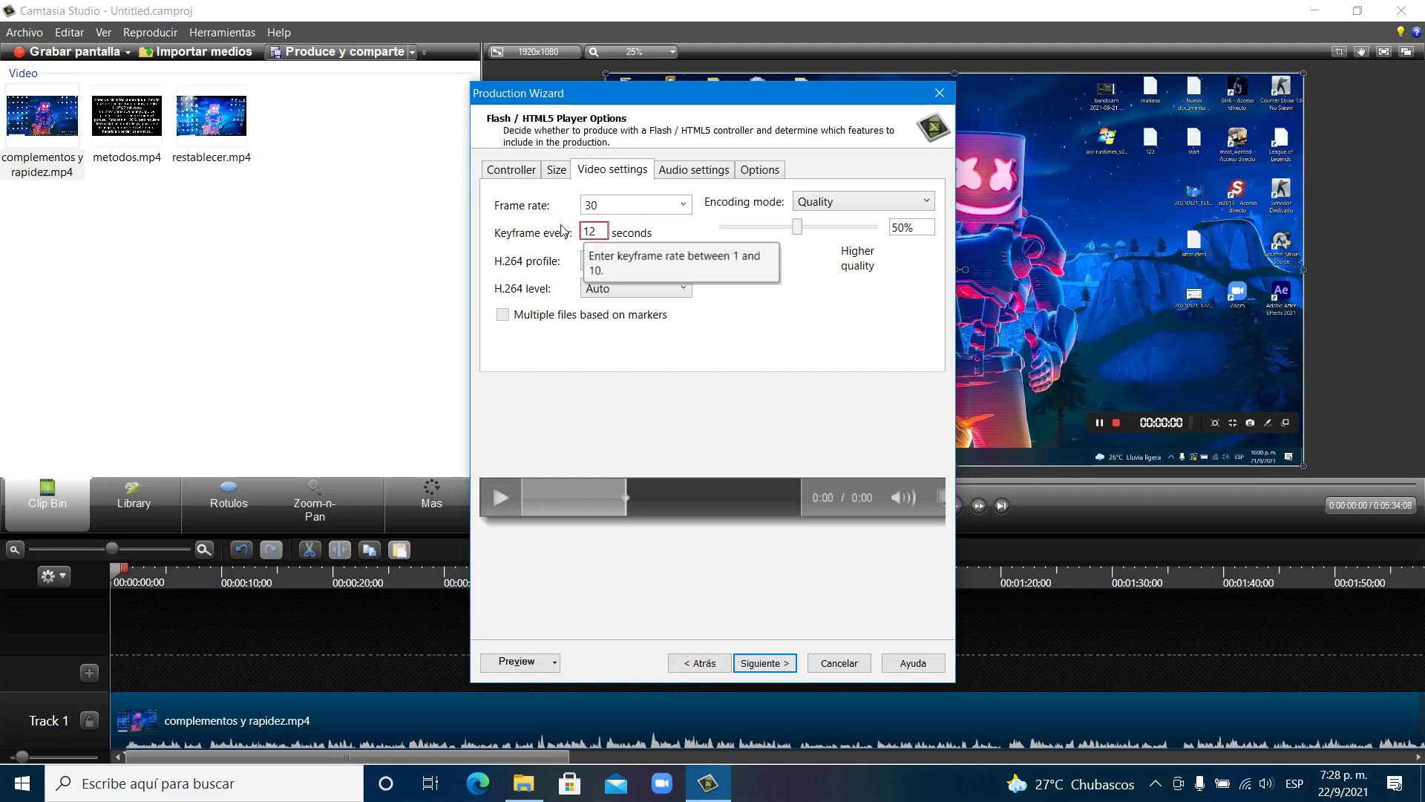
key("BackSpace")
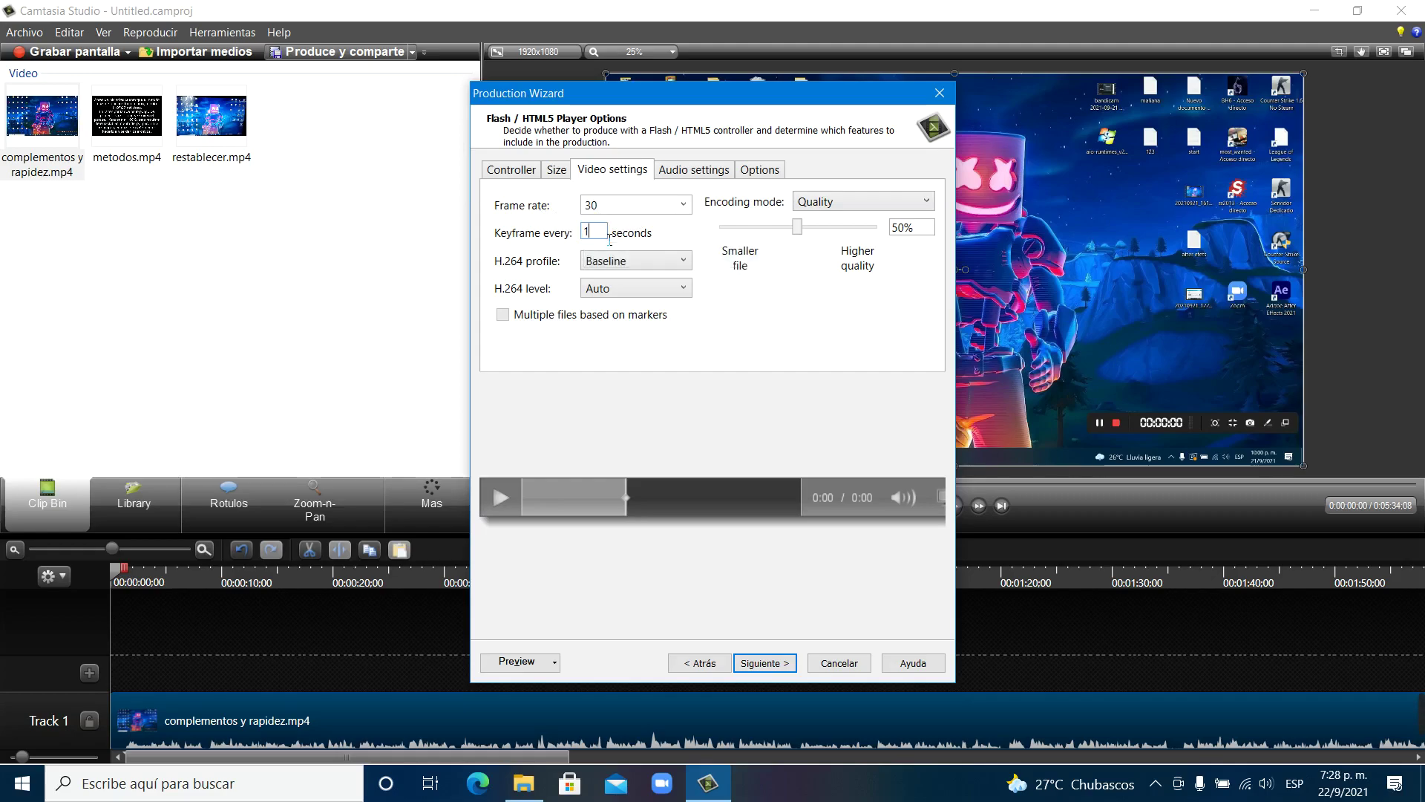
Step: Set the H.264 profile to High and the H.264 level to 5.1
left_click(654, 262)
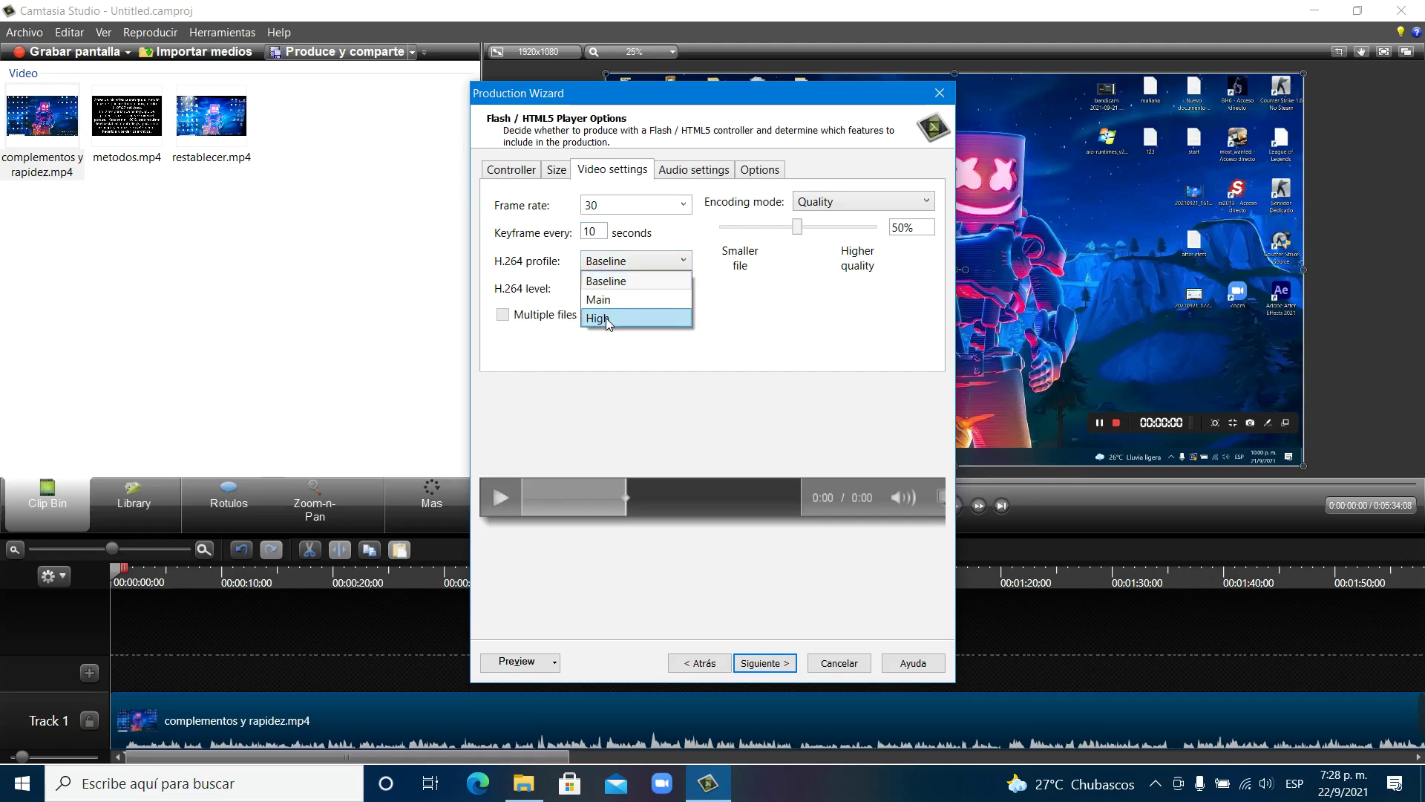
left_click(605, 318)
left_click(635, 288)
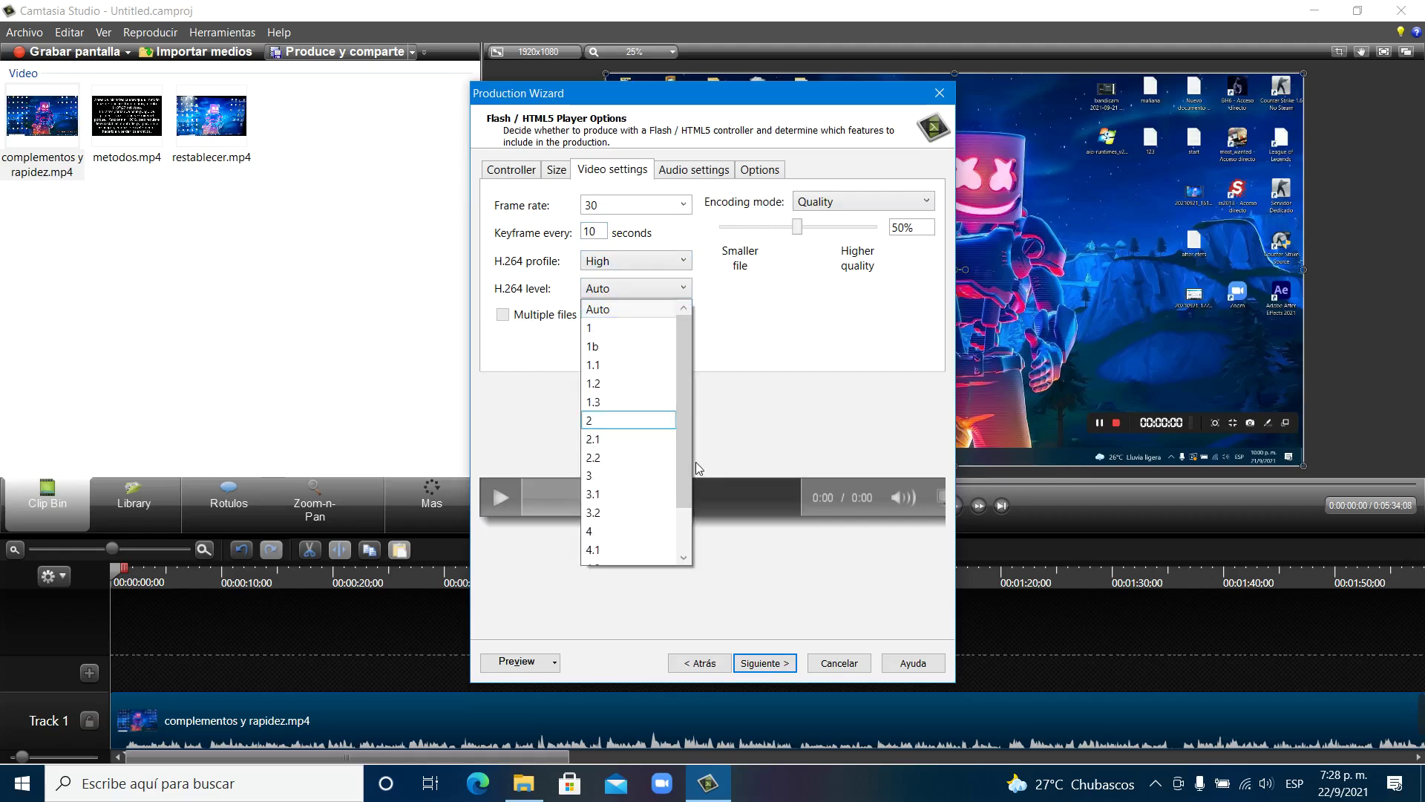
scroll(687, 424, "down", 1)
left_click(603, 550)
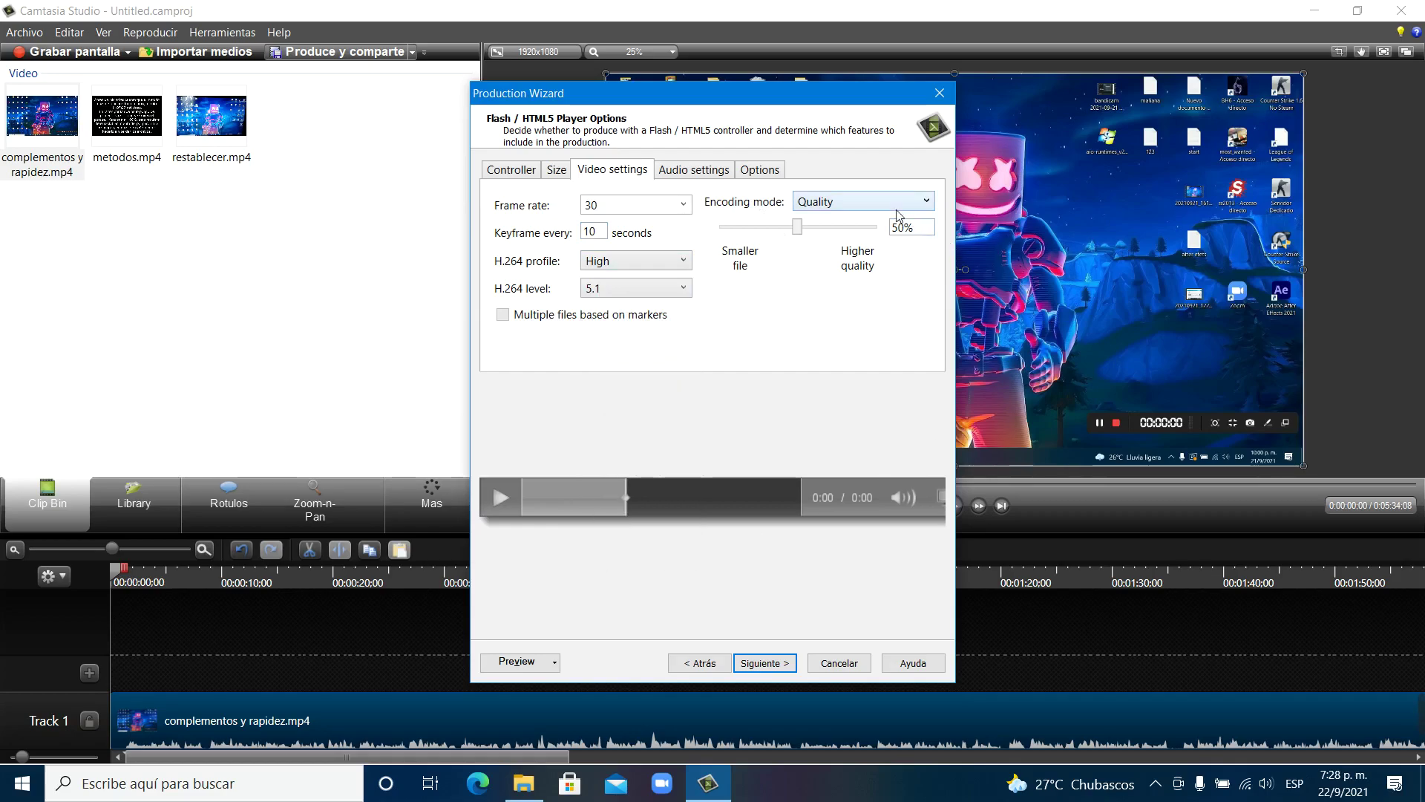
Step: Use the Quality encoding mode and raise the video quality to 100%
left_click(874, 197)
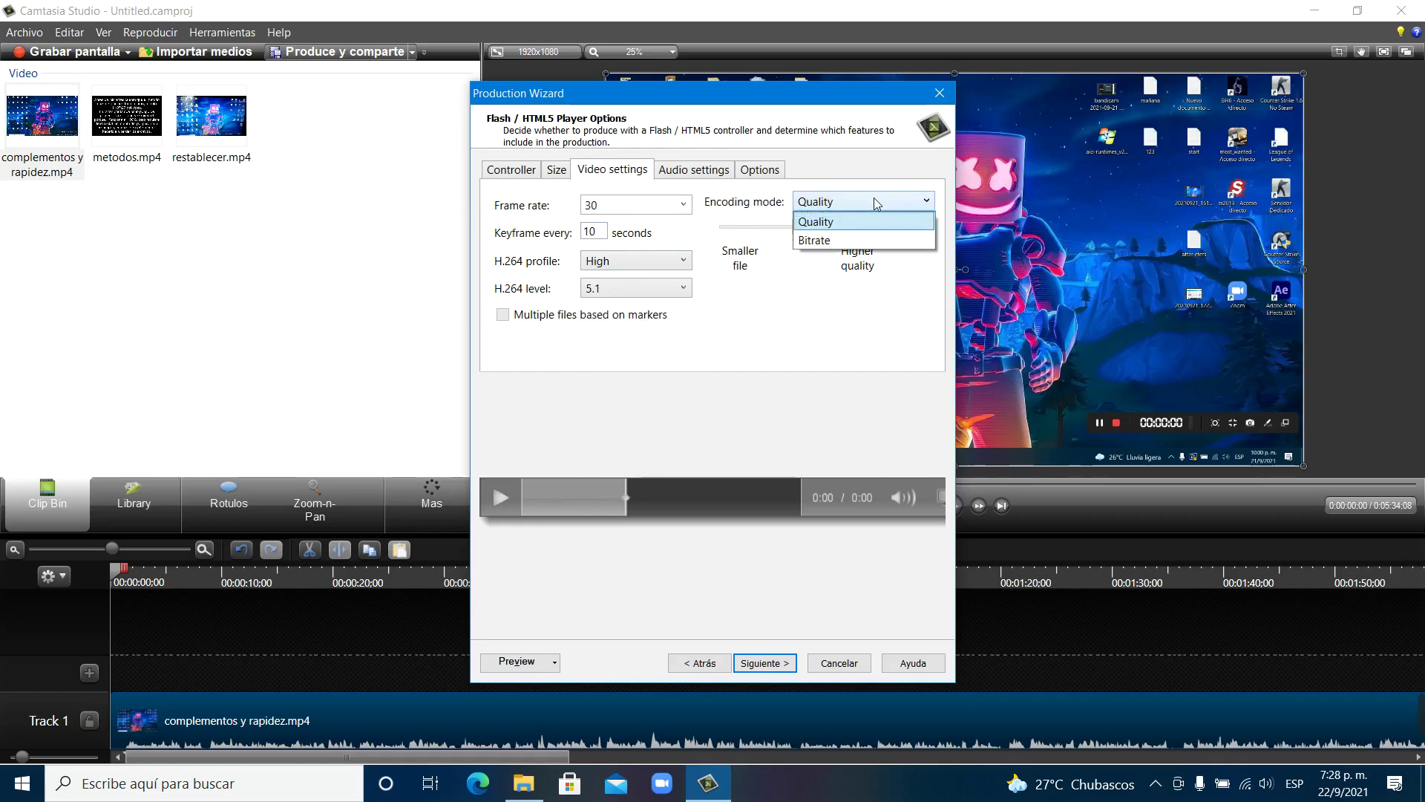
left_click(832, 224)
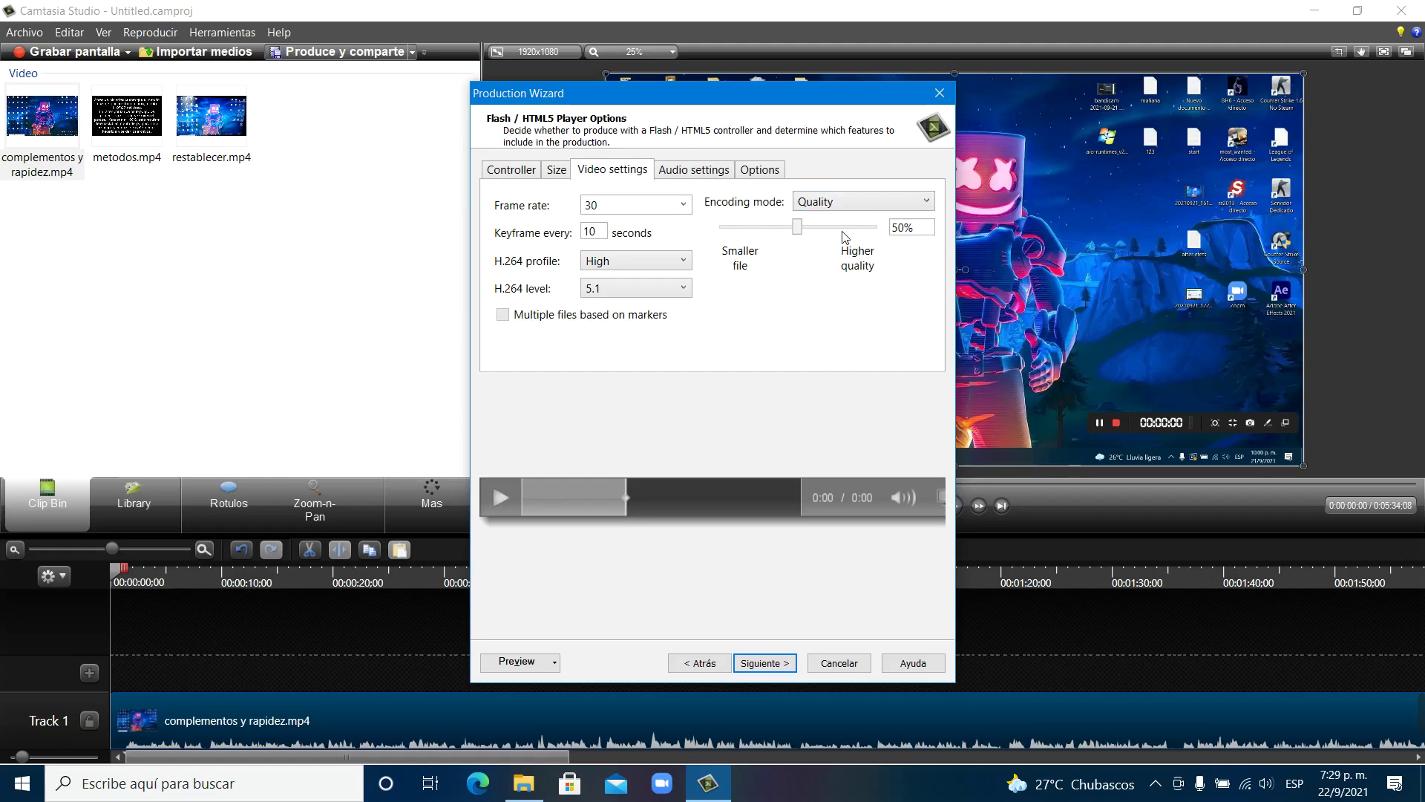
left_click_drag(799, 227, 932, 254)
Step: Set the embed size to 1920 x 1080, turning off its Keep aspect ratio option to correct the height
left_click(555, 170)
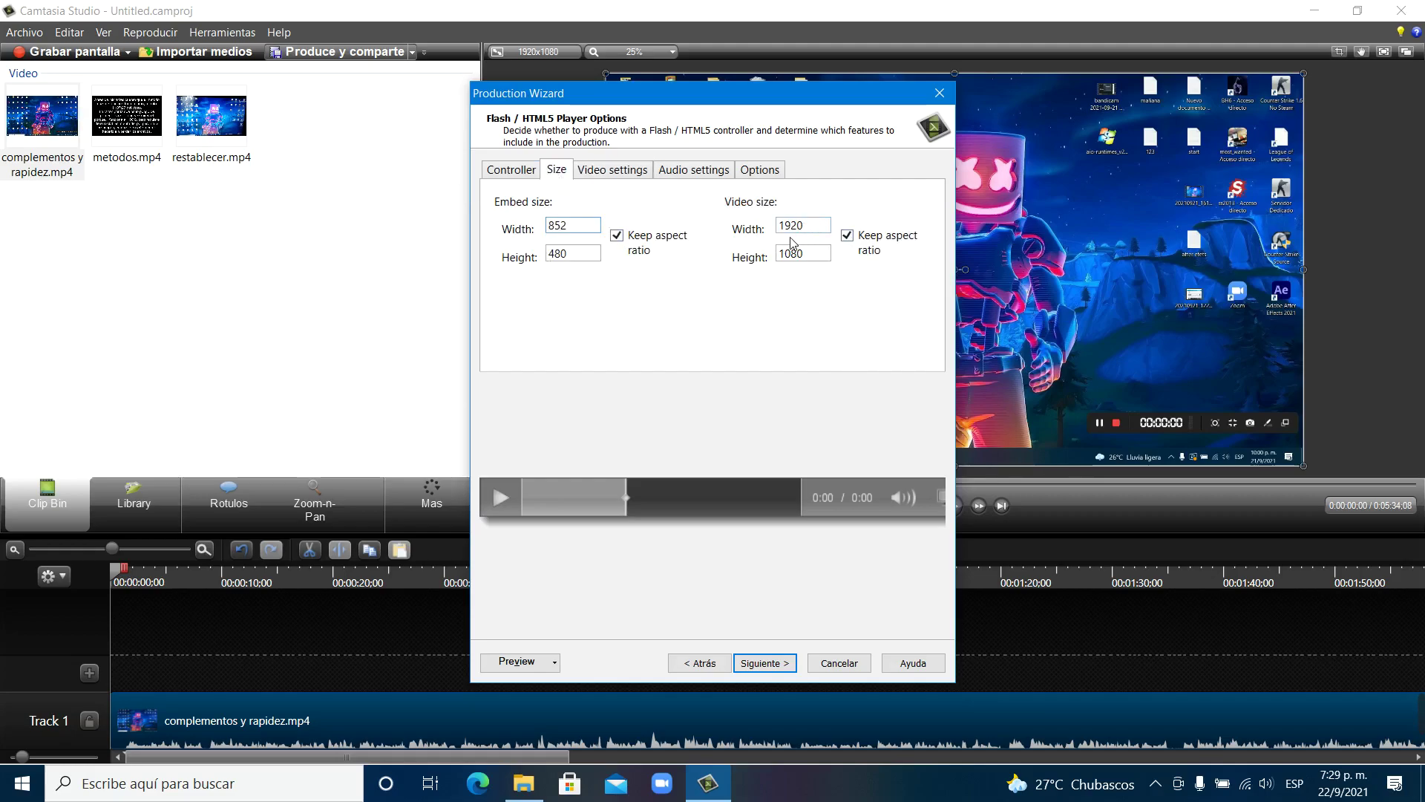
key("ctrl+a")
type("1920")
left_click(596, 258)
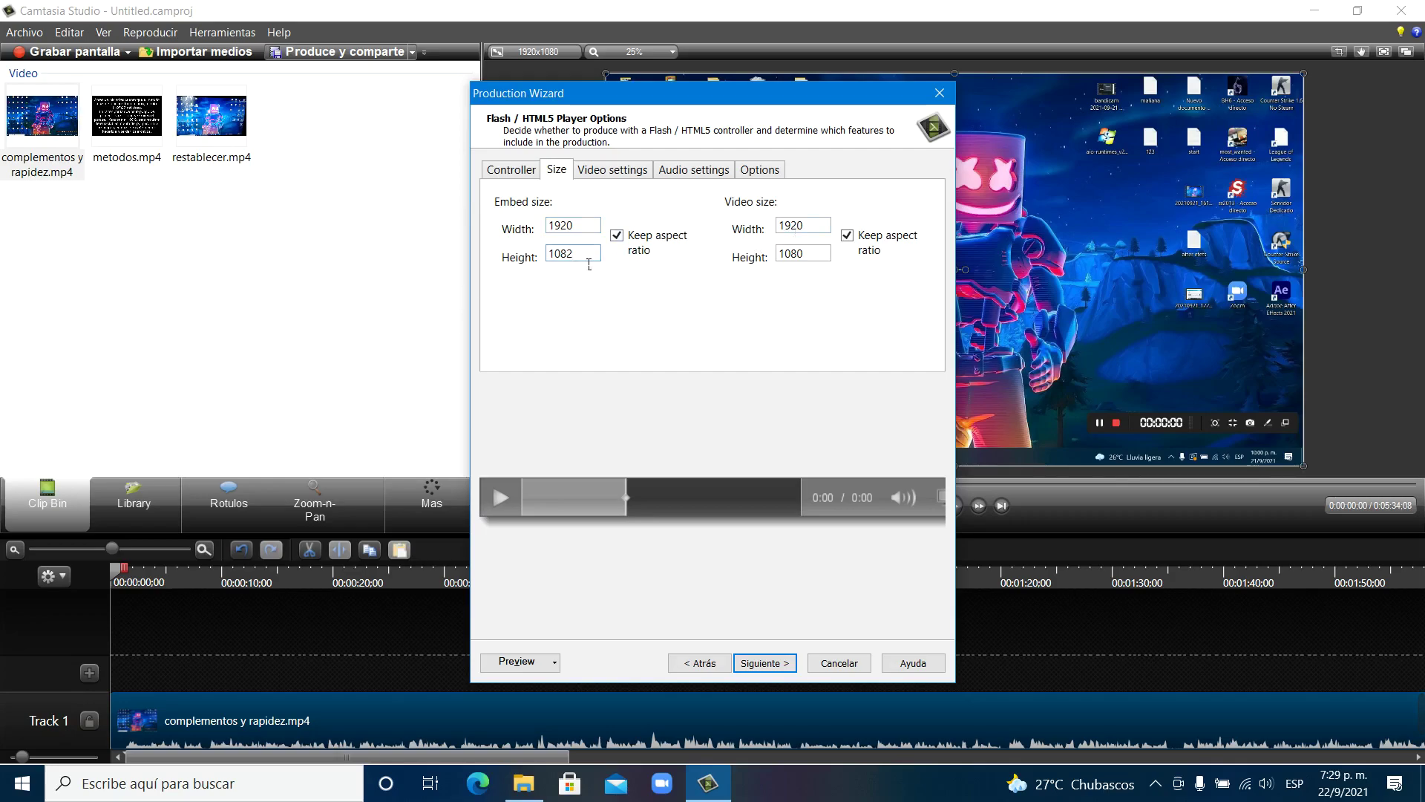
key("BackSpace")
left_click(577, 229)
type("0")
left_click(616, 235)
left_click(594, 256)
key("BackSpace")
type("0")
Step: Select an audio bit rate of 128 kbps and review the video encoding settings
left_click(617, 175)
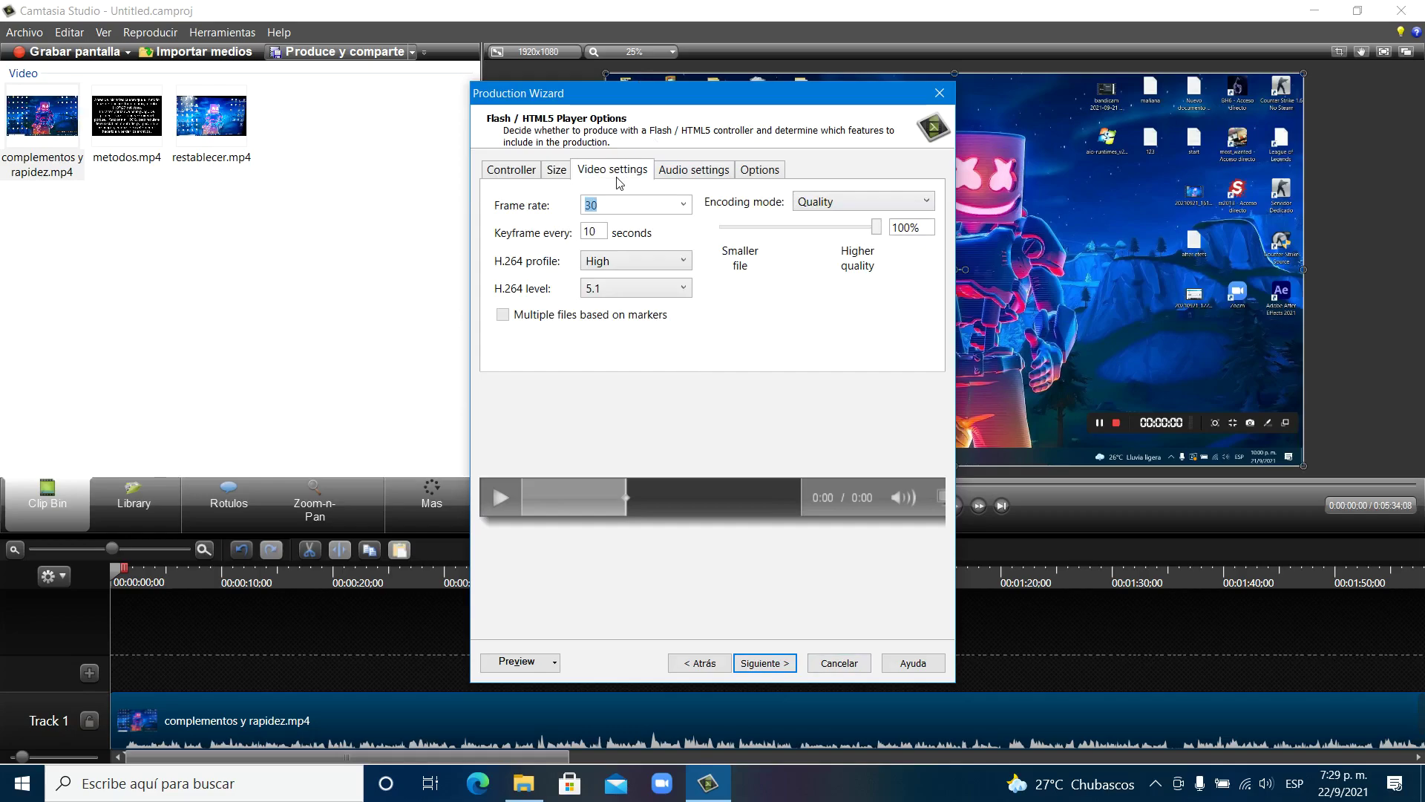
left_click(675, 172)
left_click(573, 222)
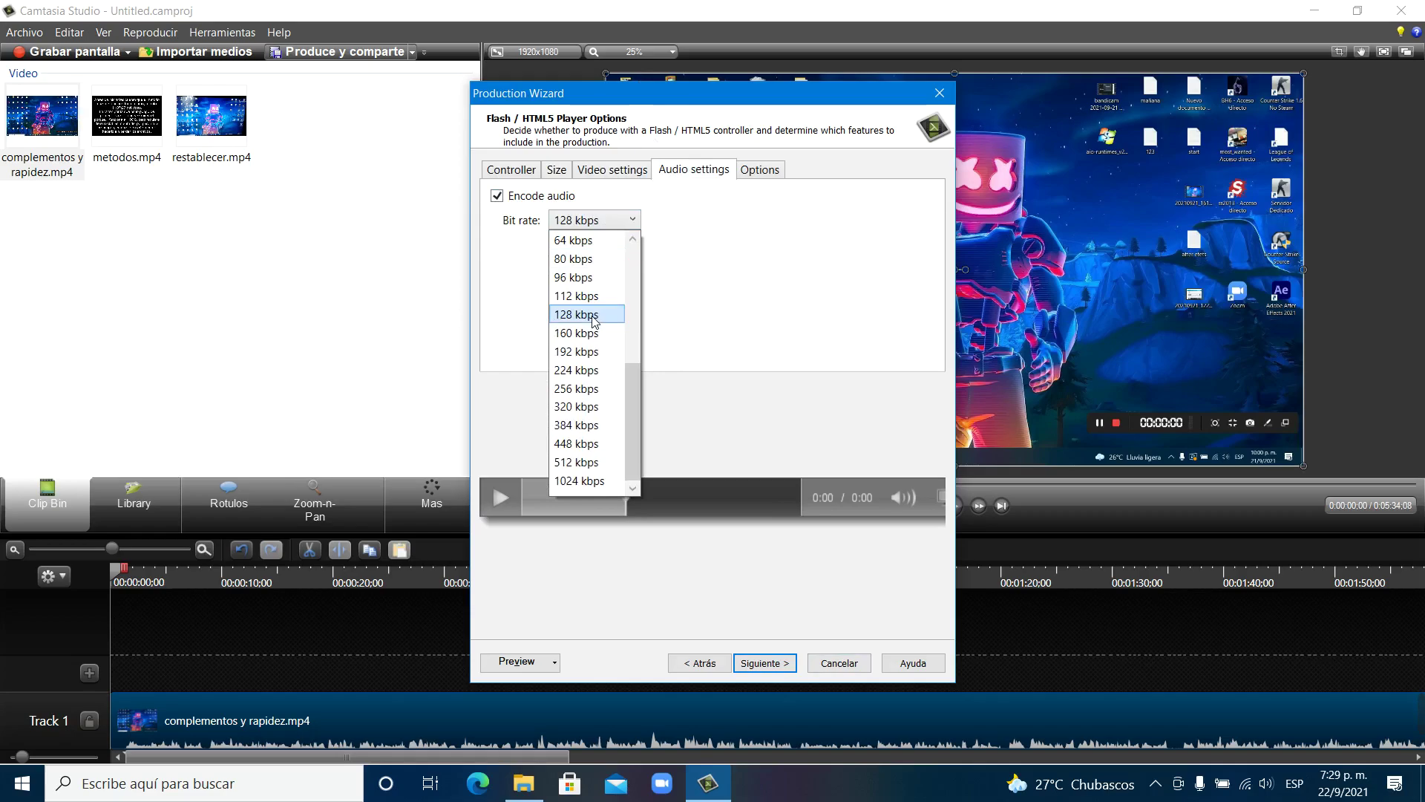
left_click(592, 317)
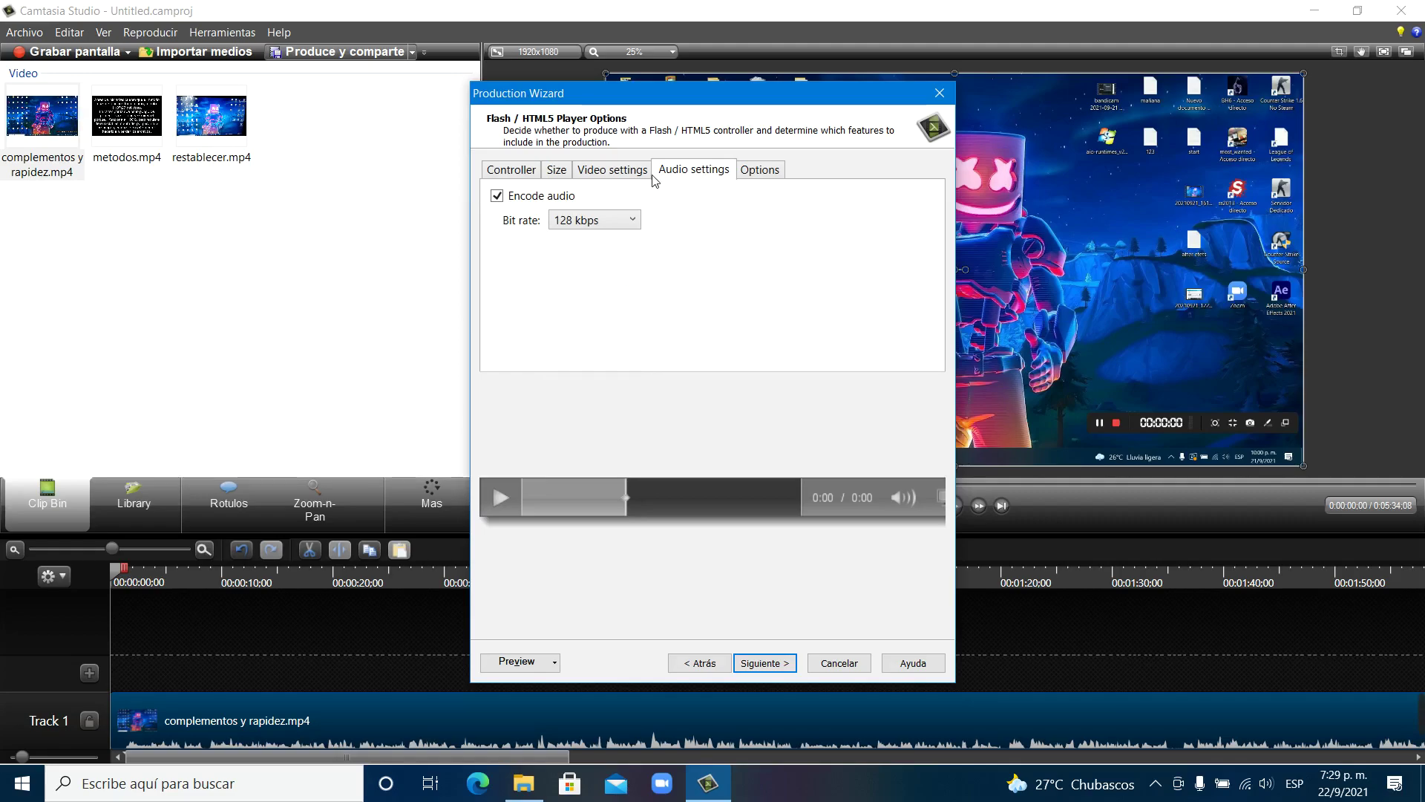
left_click(571, 176)
left_click(608, 171)
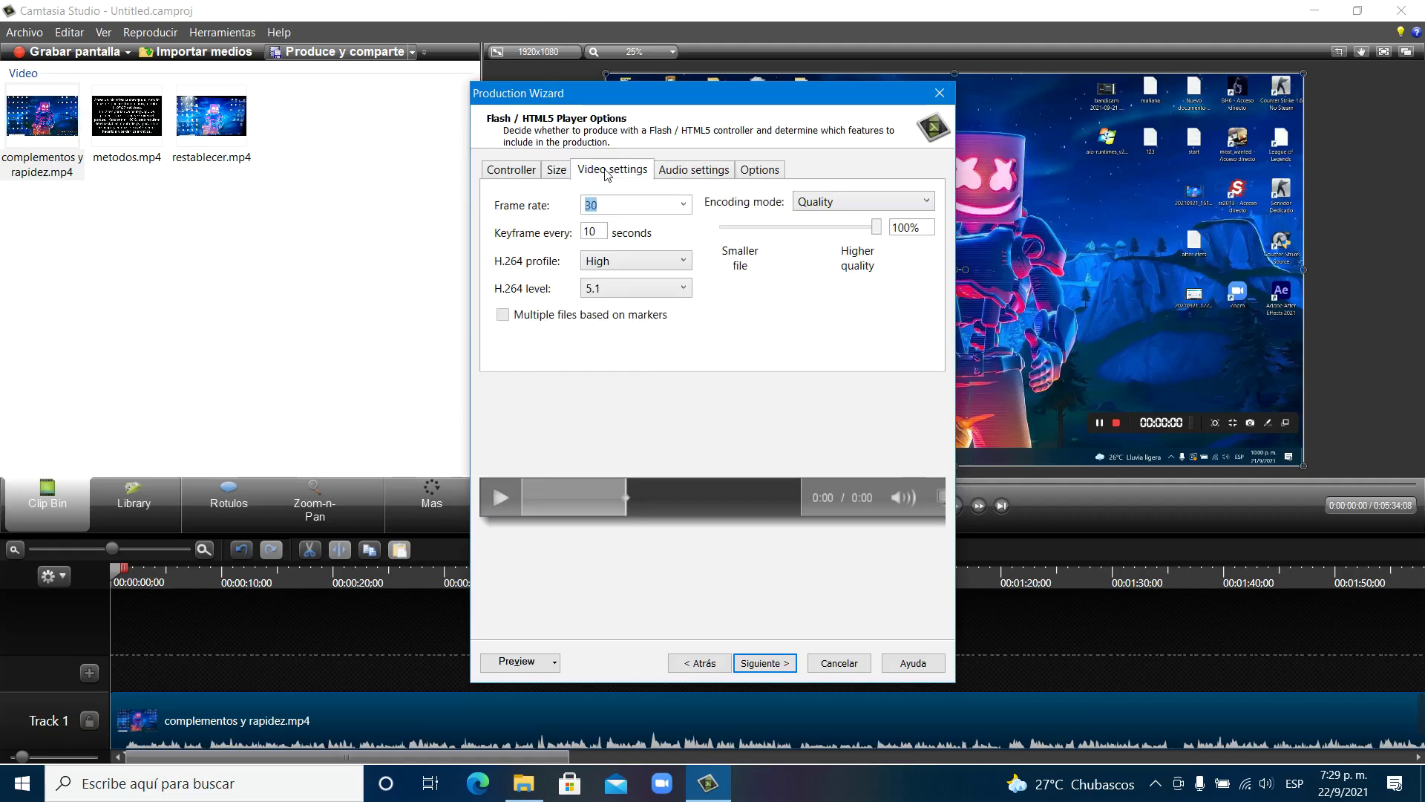
Step: Accept the player and video options, name the production jkl and start producing the video
left_click(774, 663)
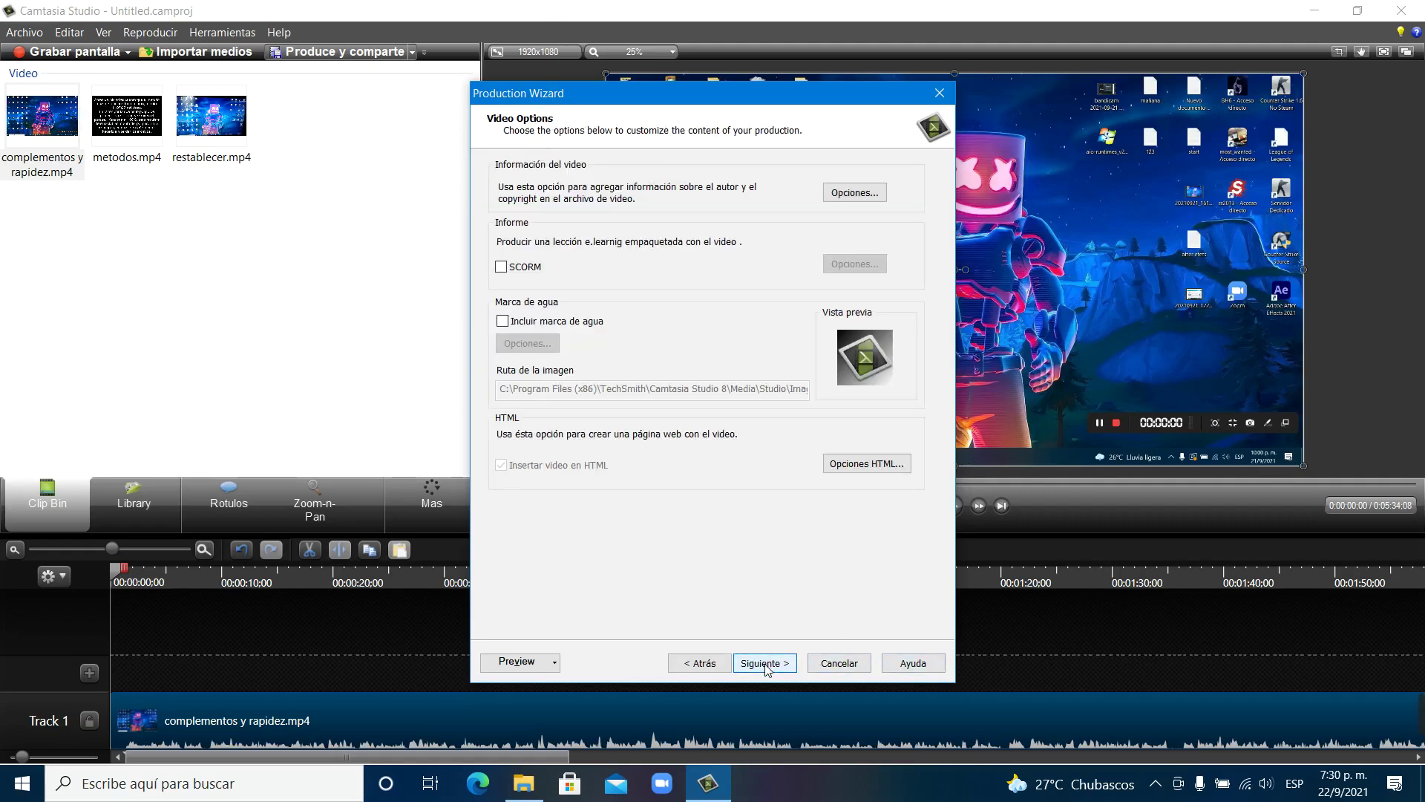
left_click(767, 668)
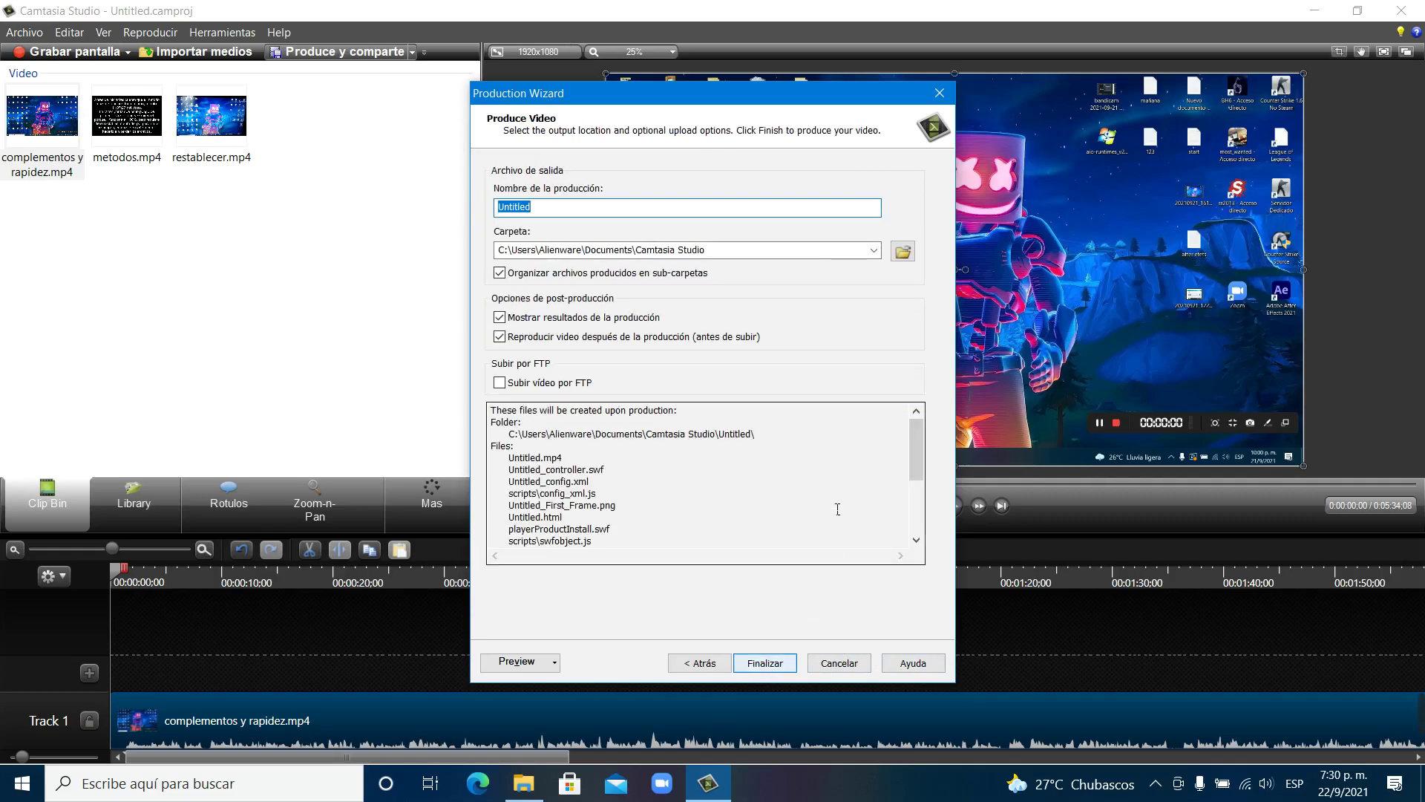
type("jkl")
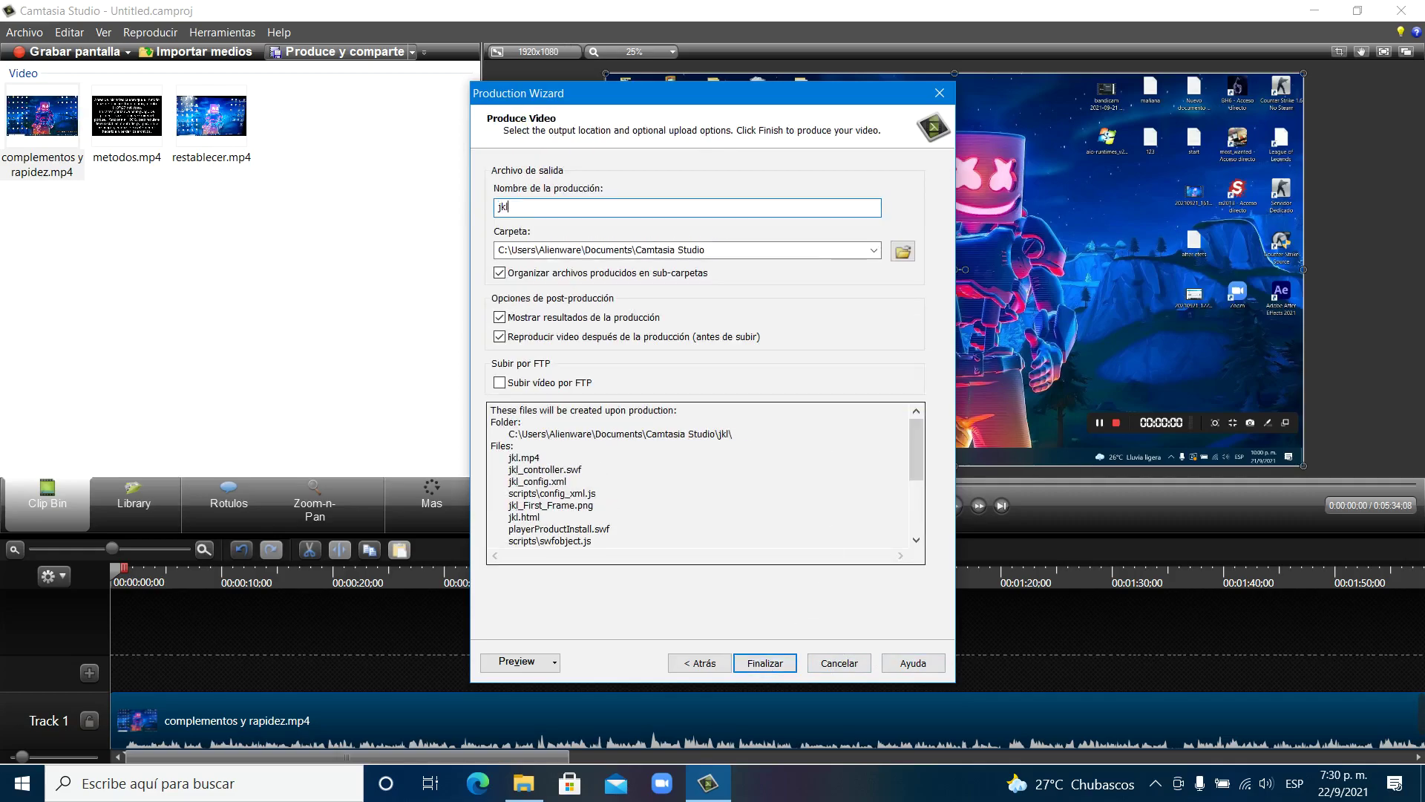
left_click(752, 663)
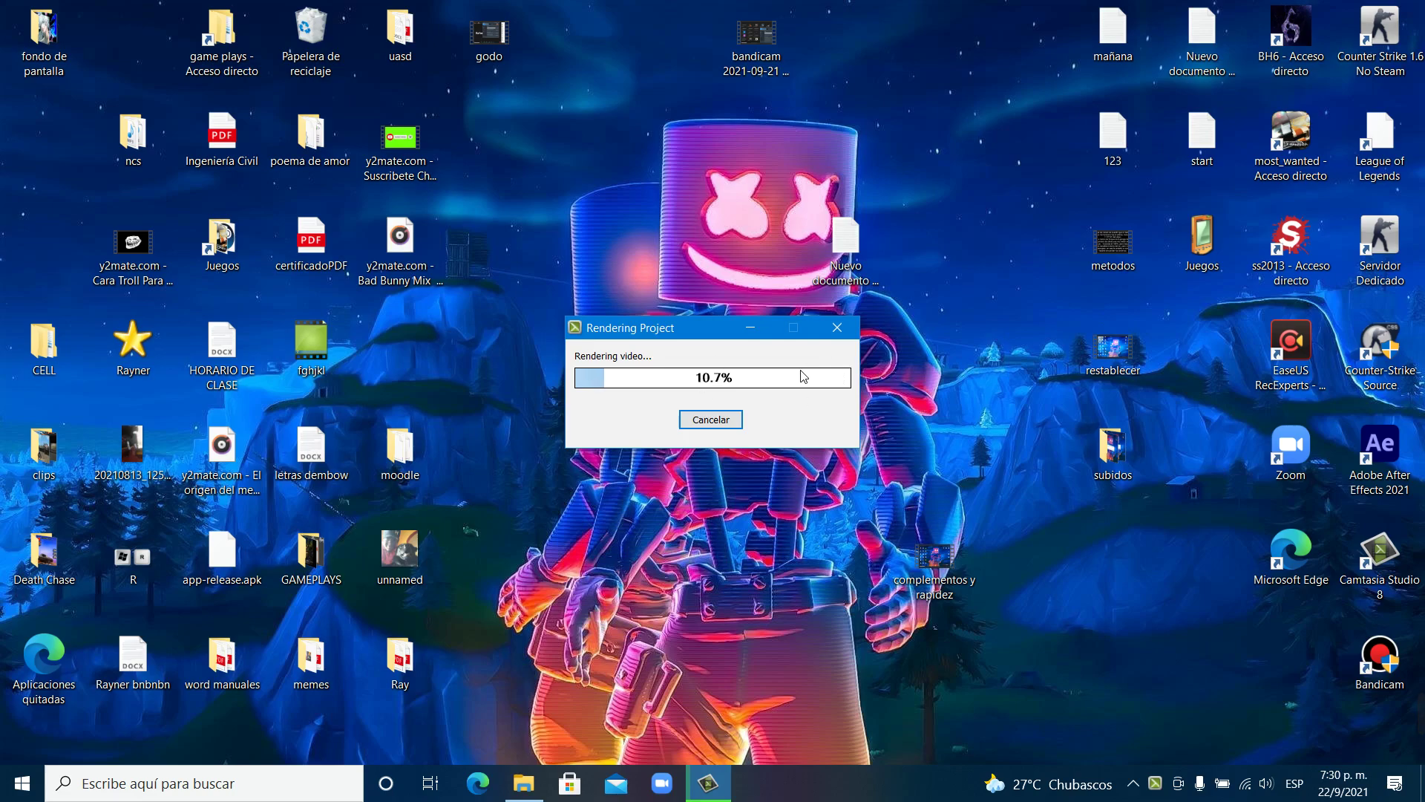
left_click(1133, 783)
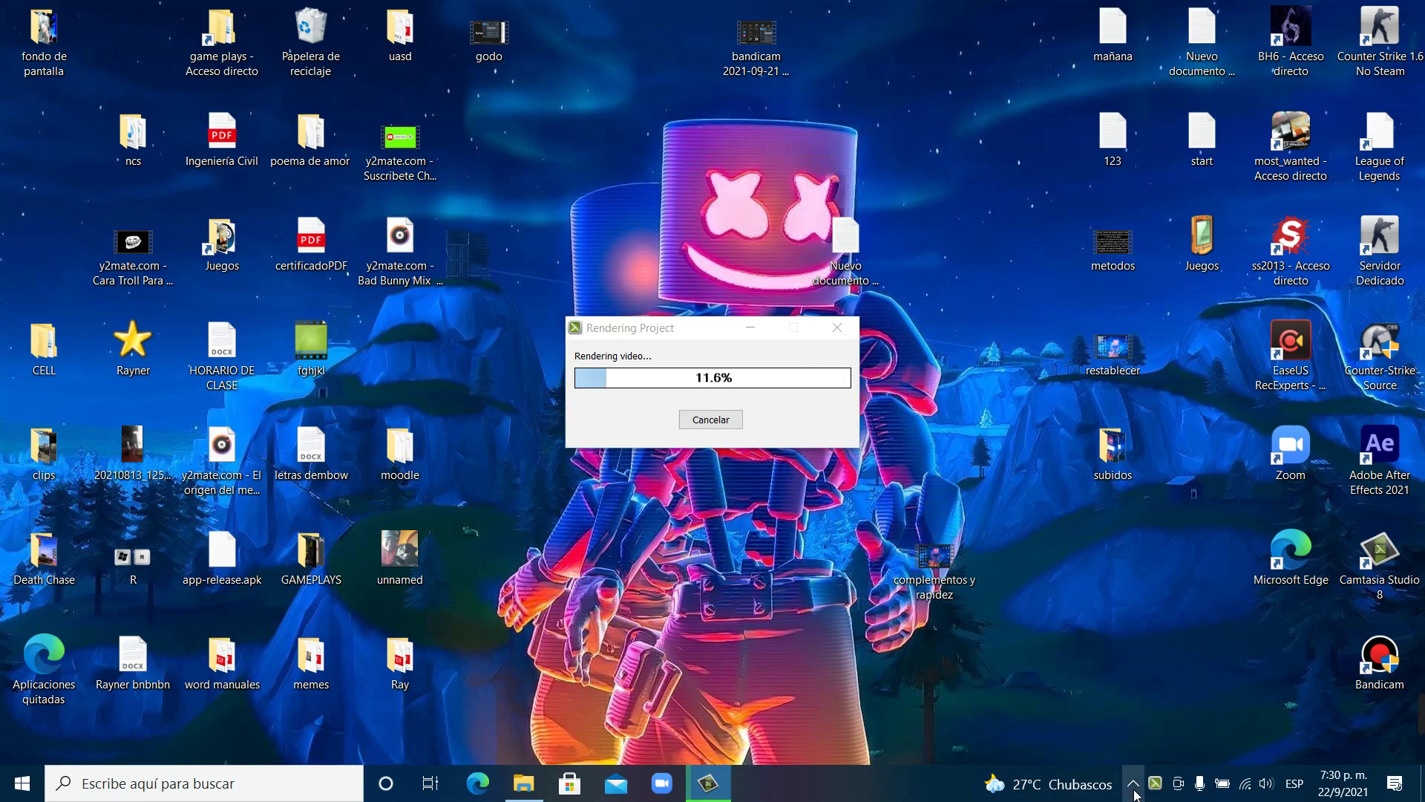
left_click(1162, 710)
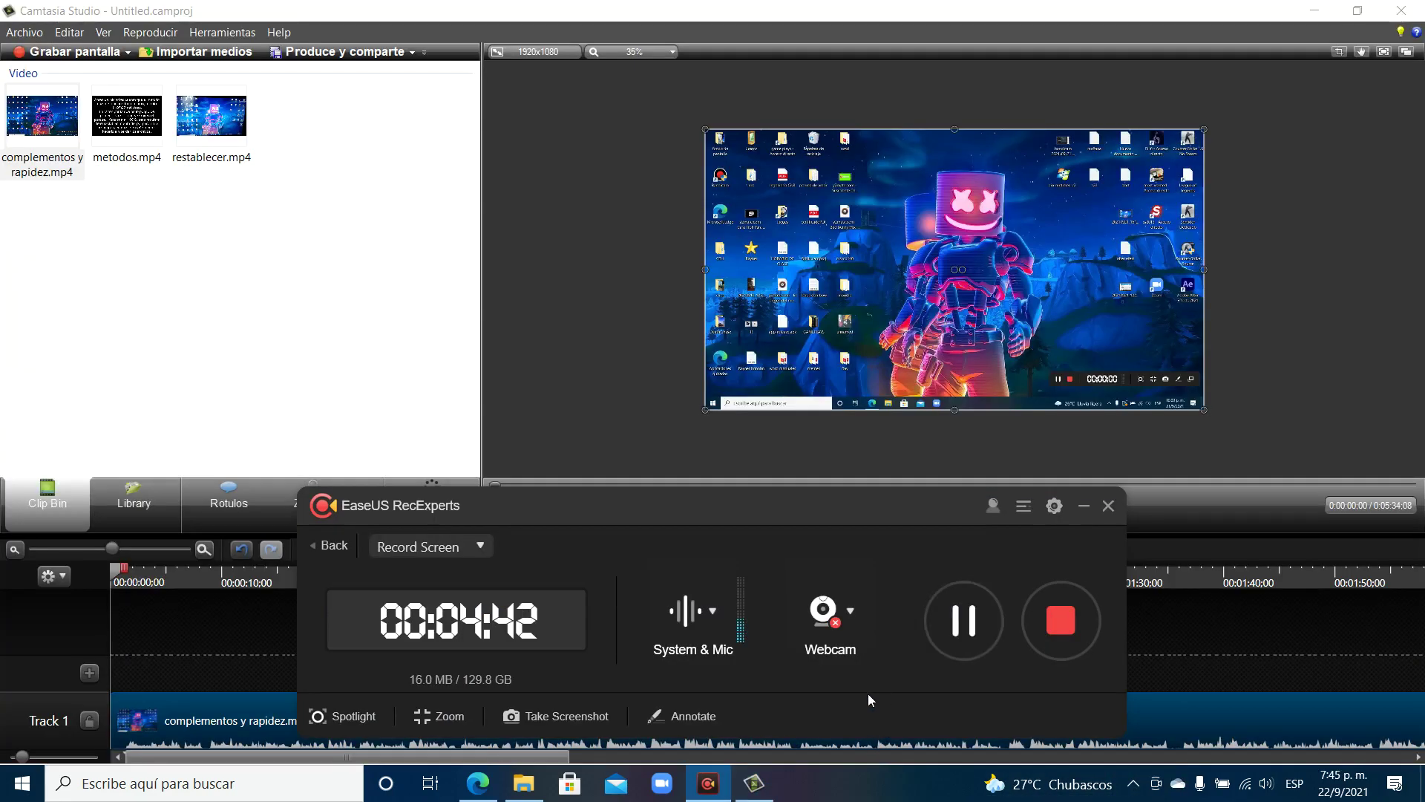
Step: Switch to File Explorer and examine the produced jkl MP4 file's general properties and its frame width and height details
left_click(539, 785)
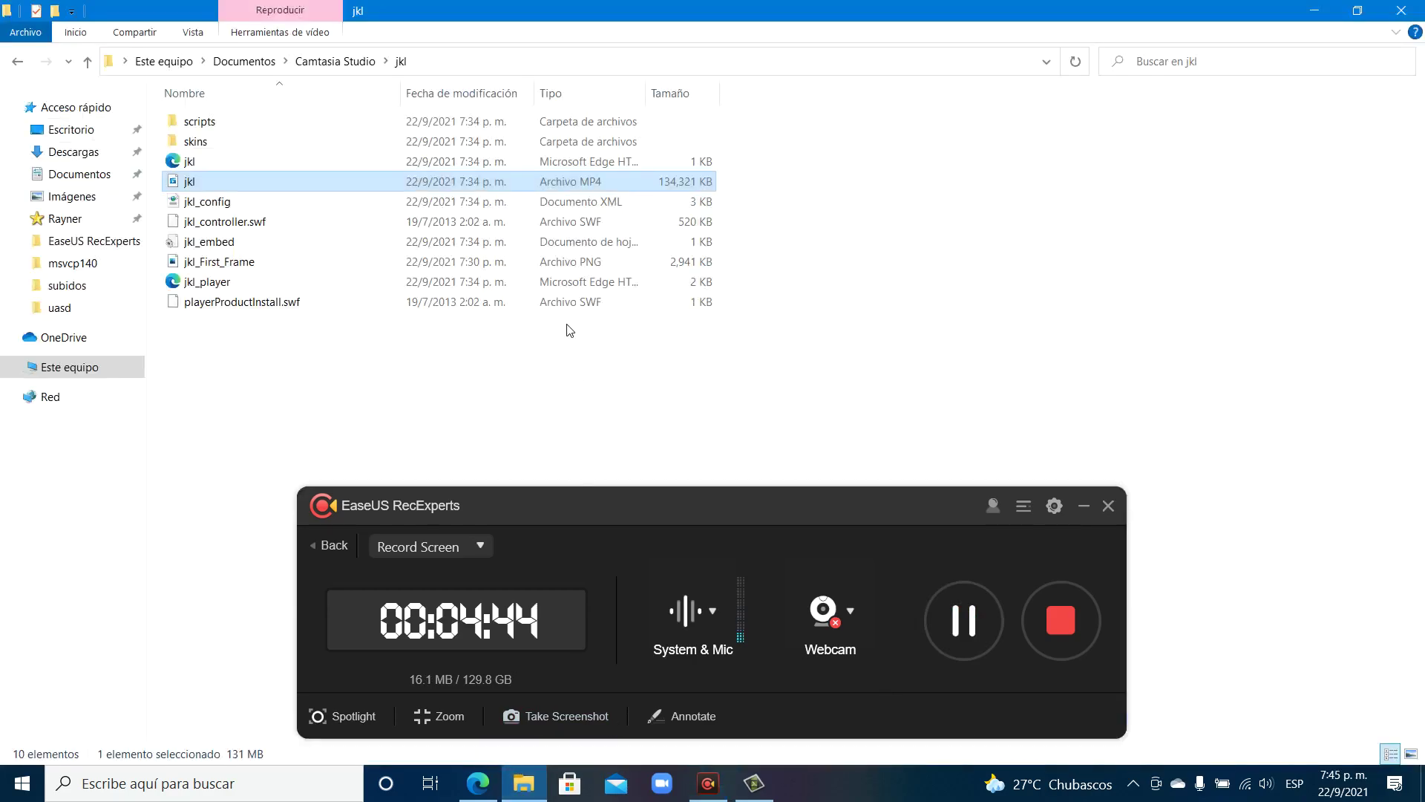
right_click(280, 179)
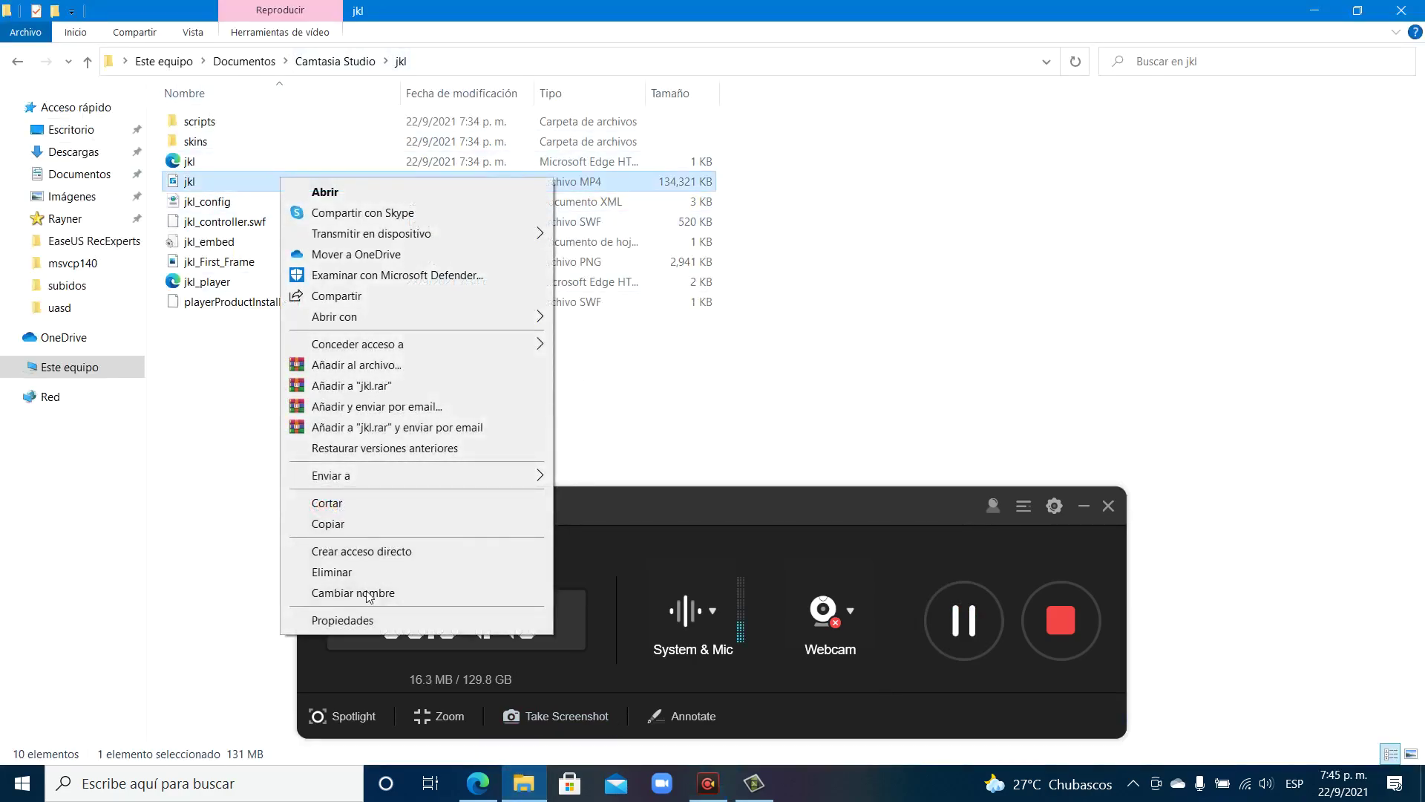
left_click(369, 628)
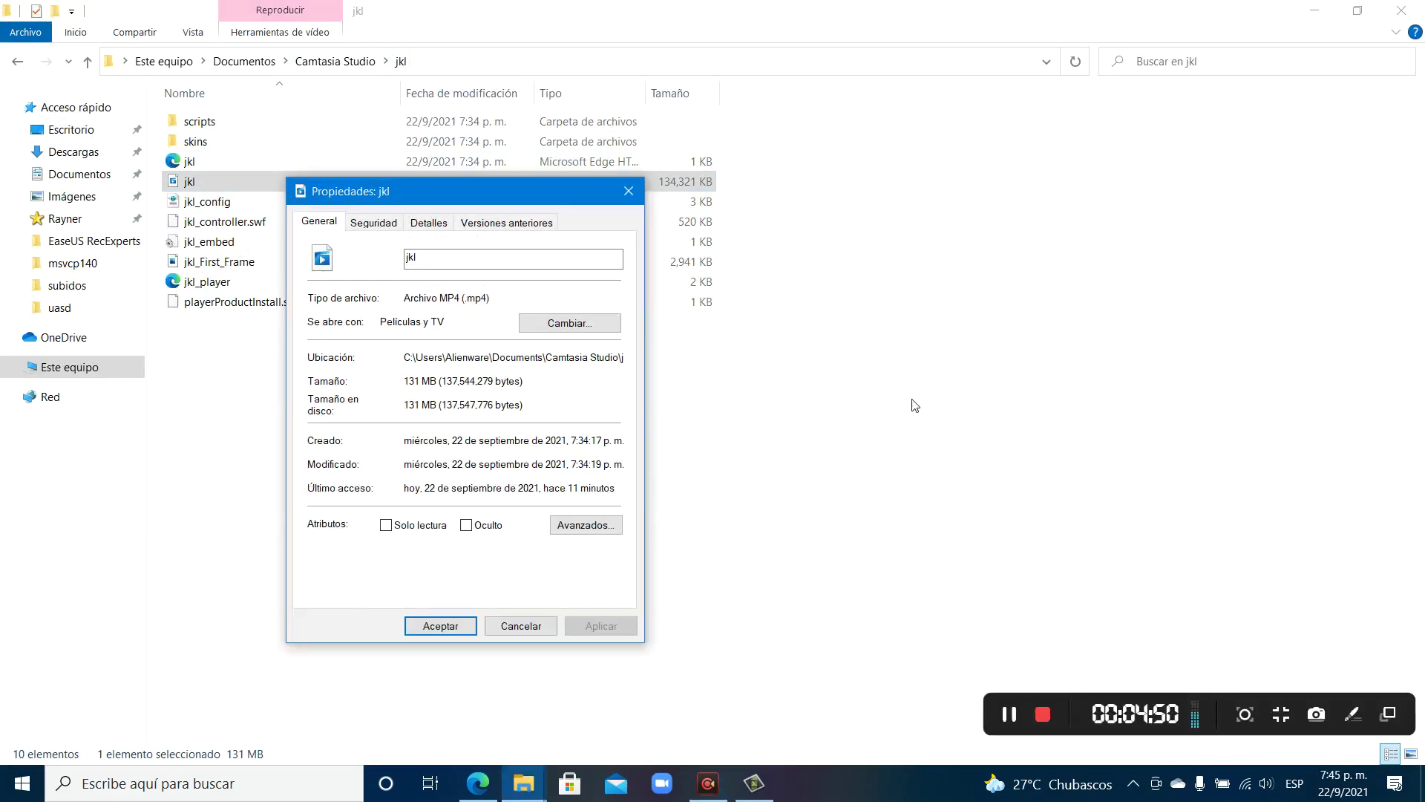
left_click(428, 223)
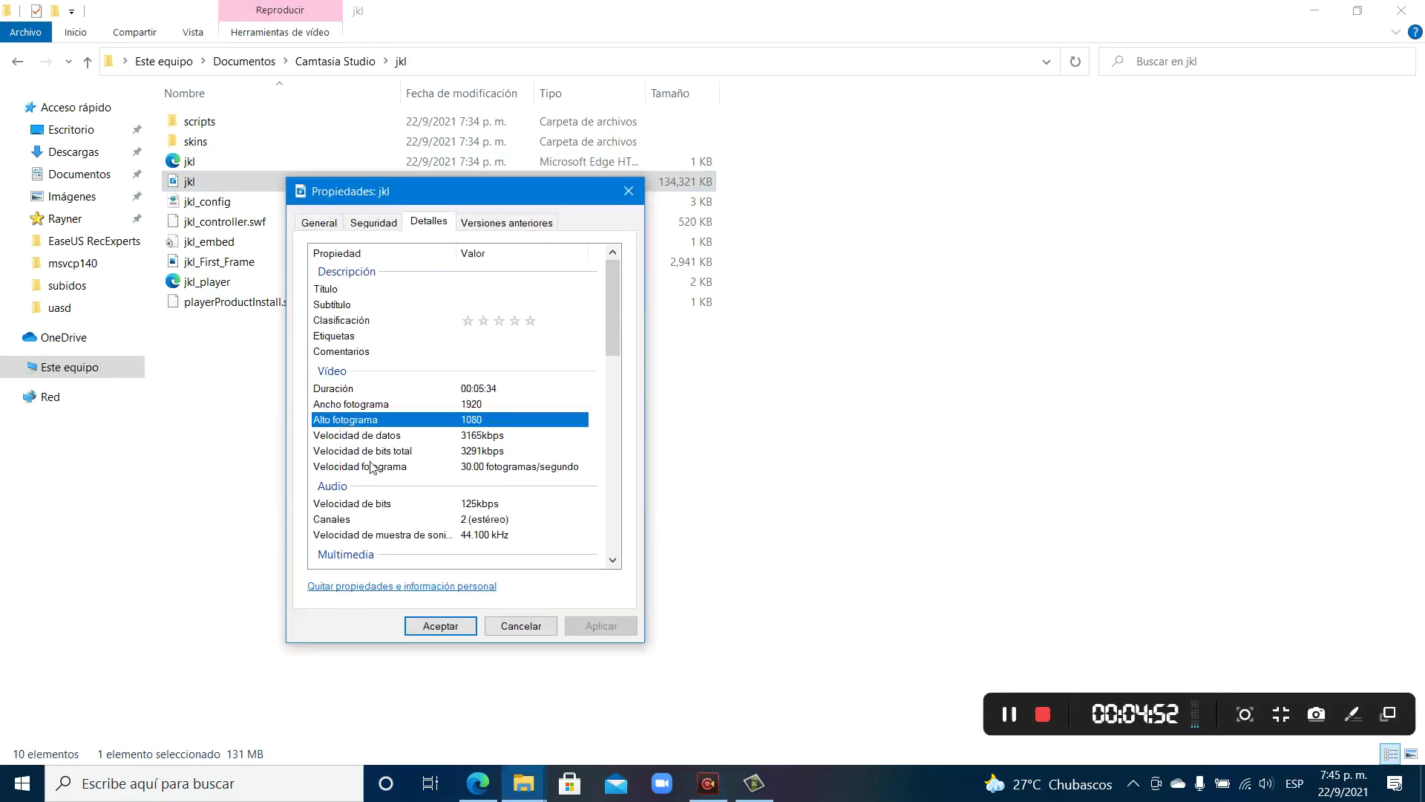
left_click(469, 408)
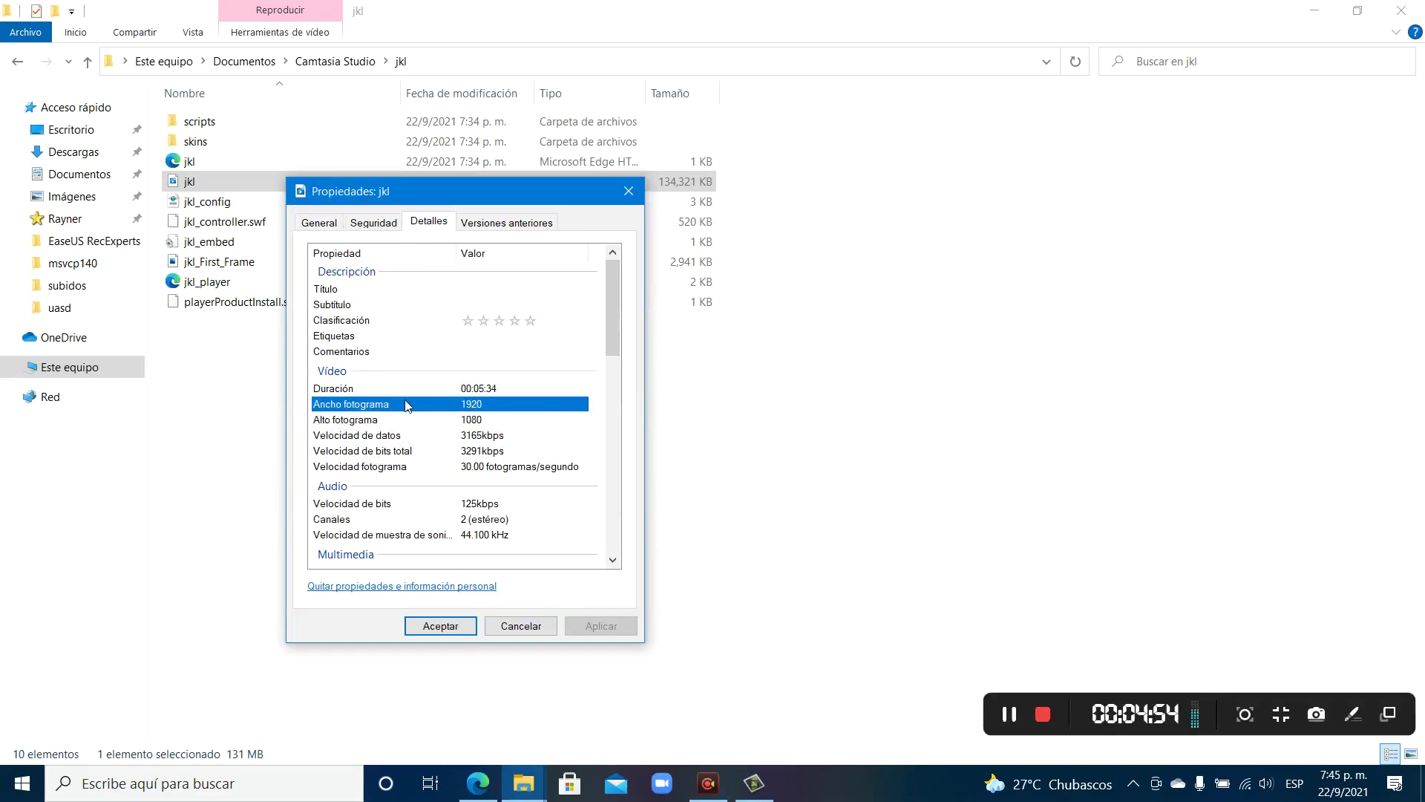
left_click(481, 422)
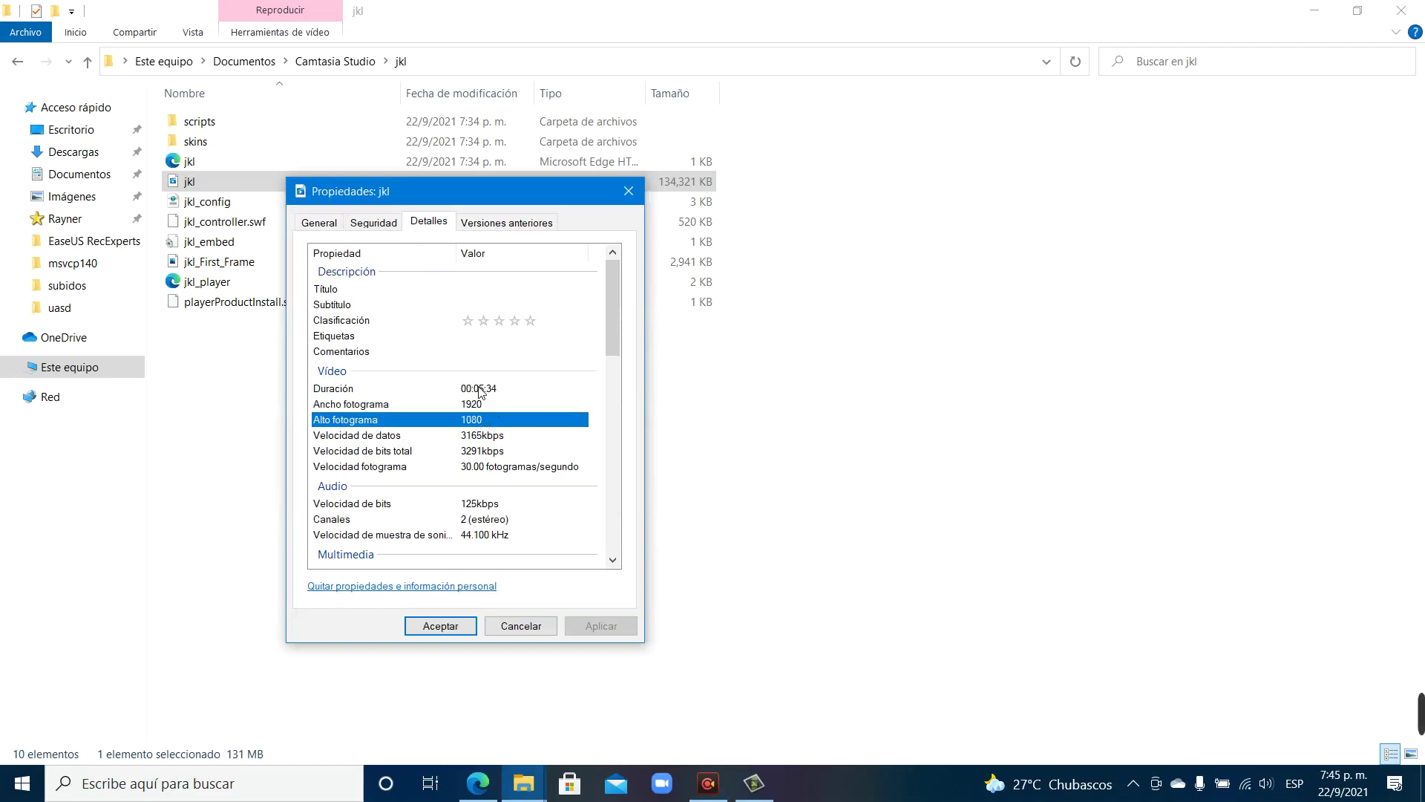
left_click(319, 222)
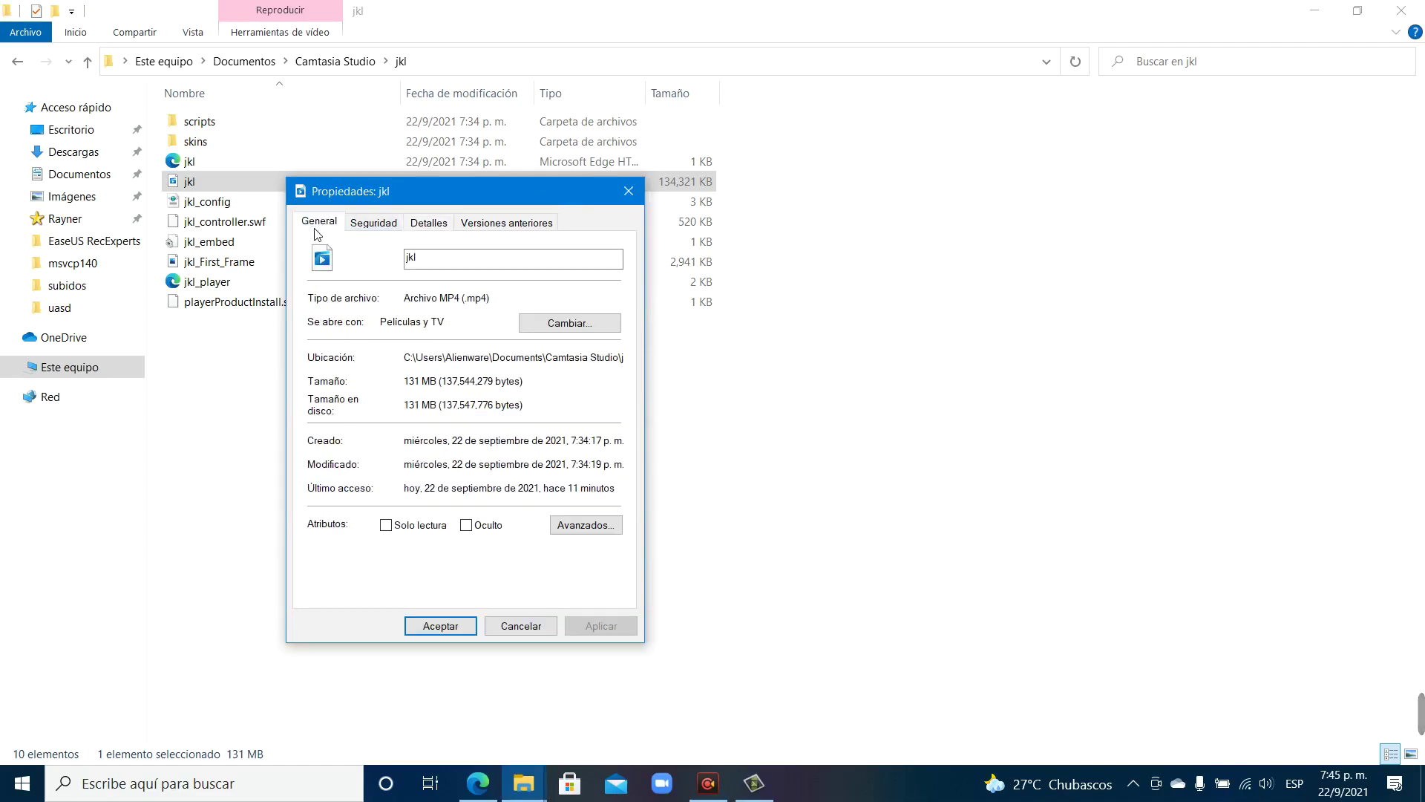
left_click(628, 191)
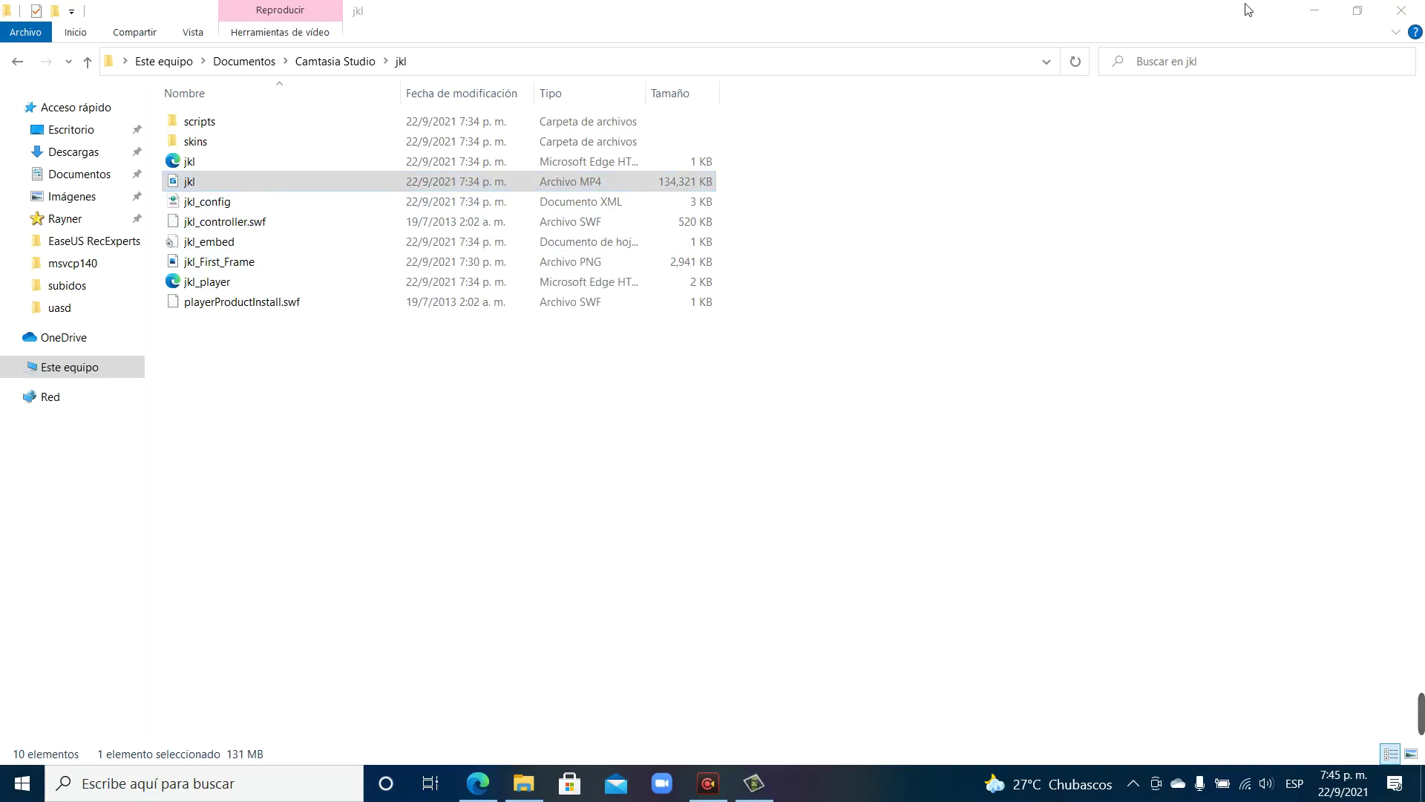
Step: Play back the produced jkl MP4 video to check its picture quality and close the player
double_click(550, 185)
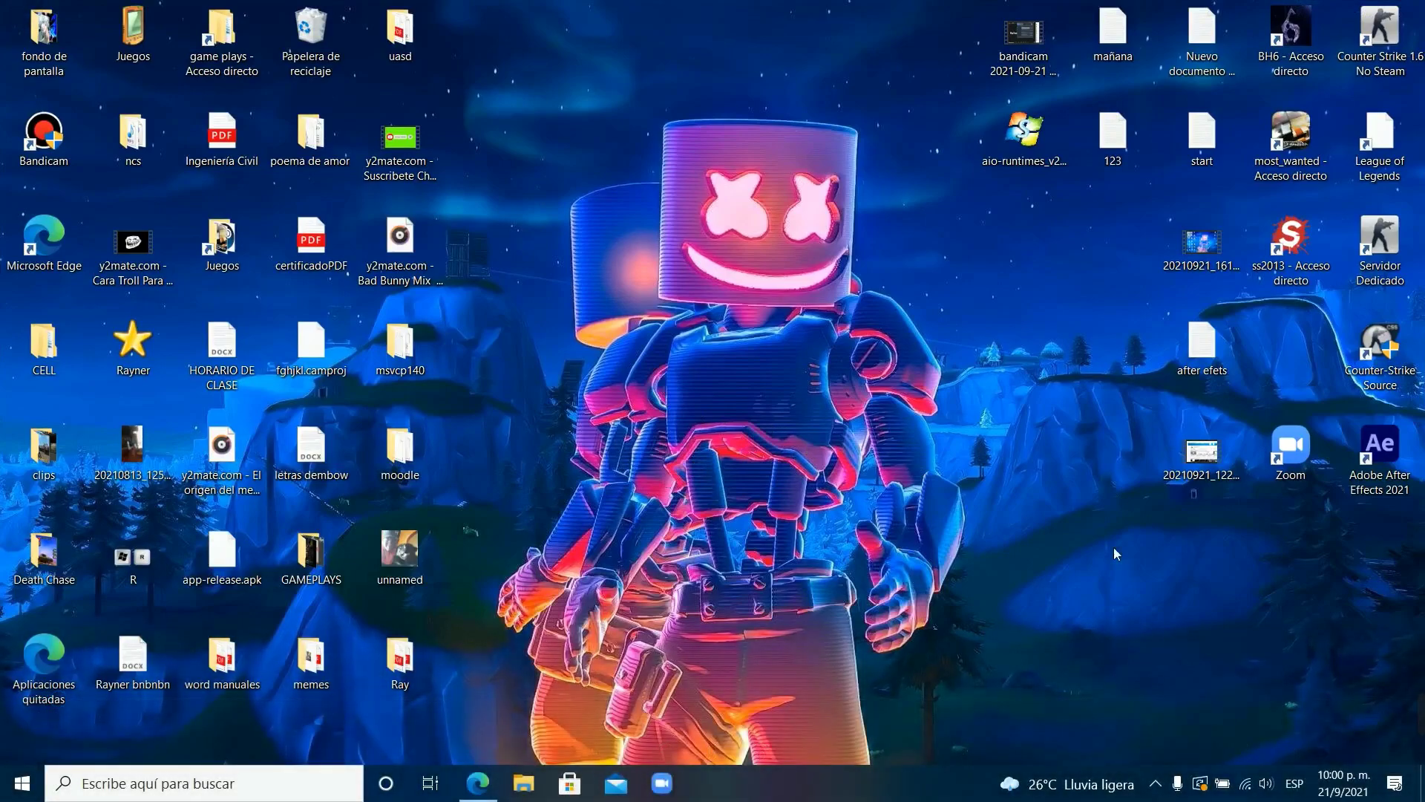
left_click(799, 703)
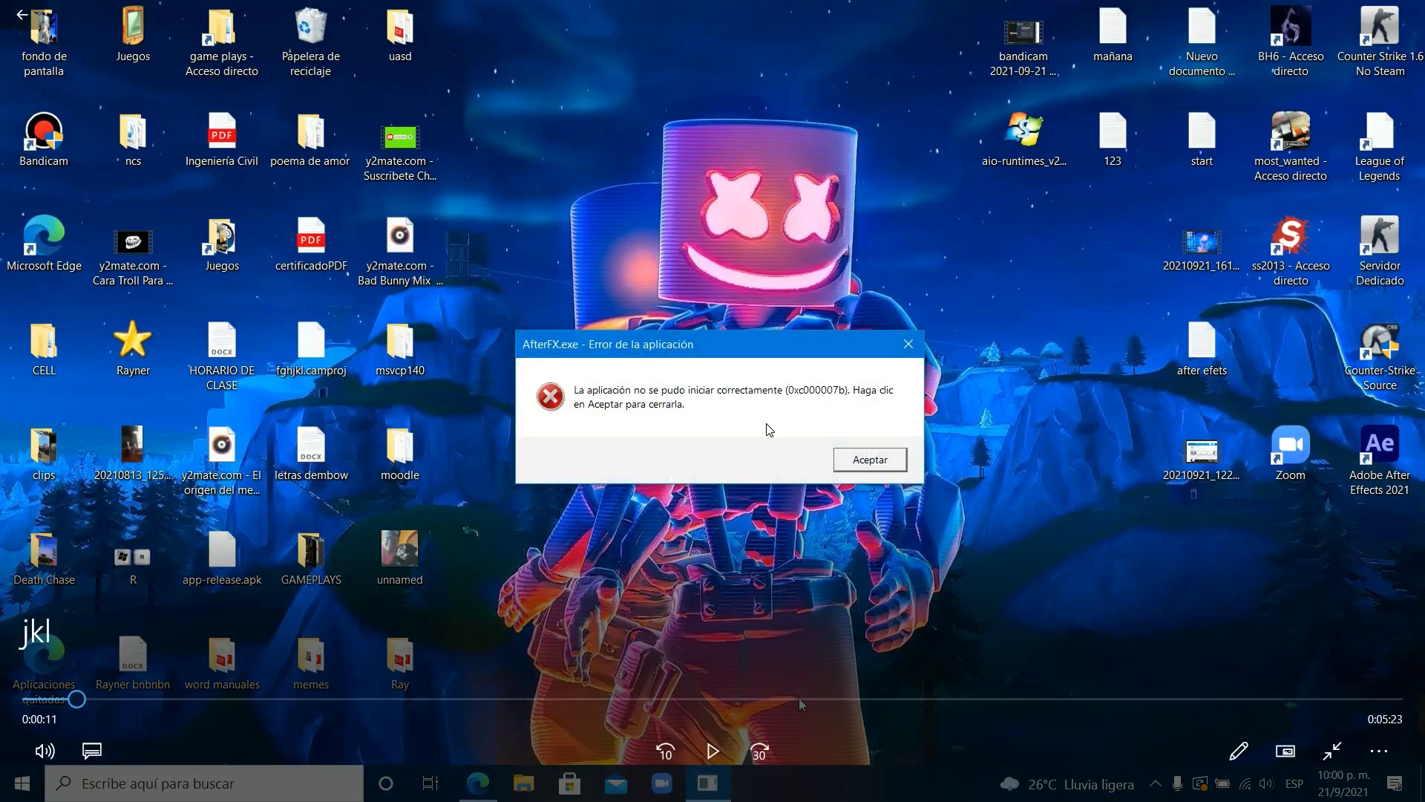
double_click(798, 698)
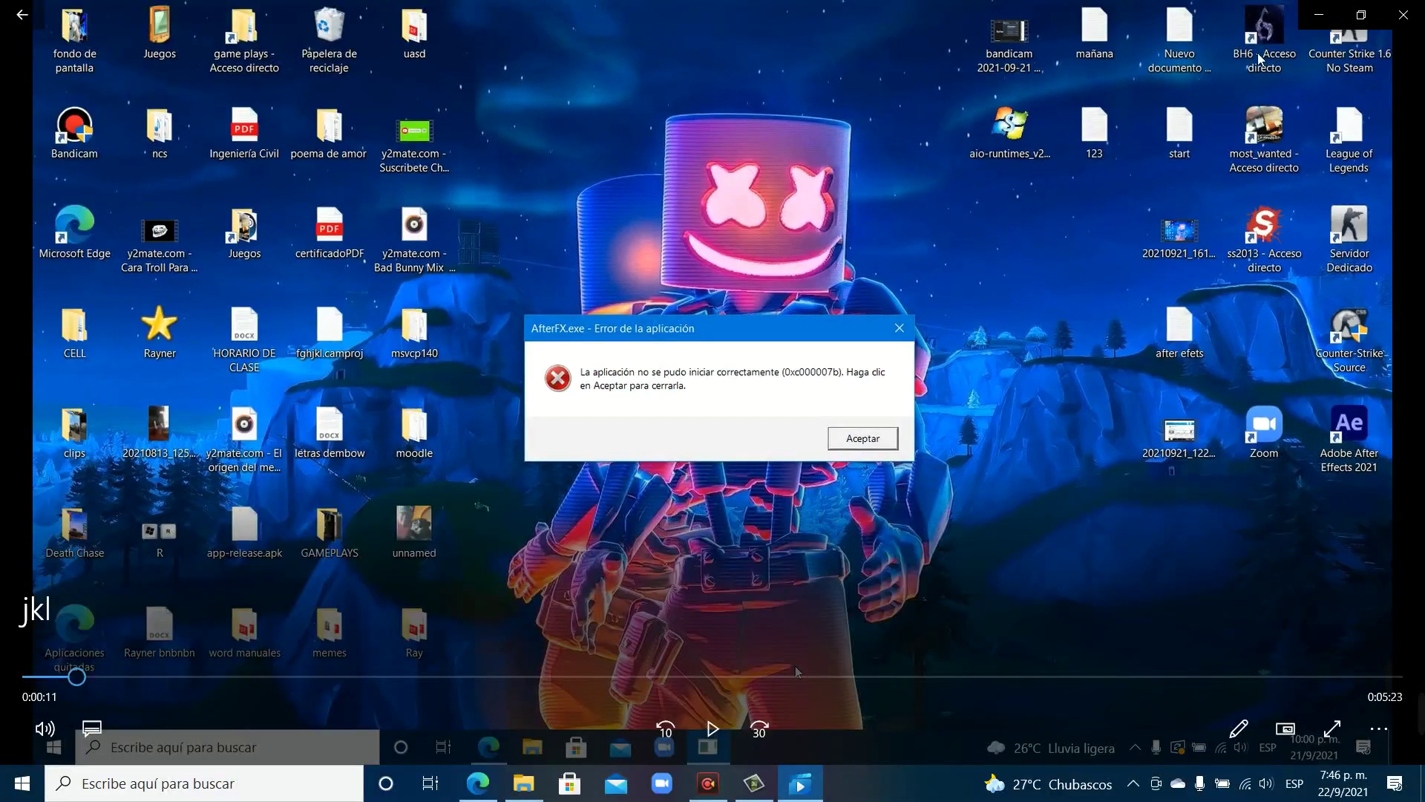
left_click(1403, 15)
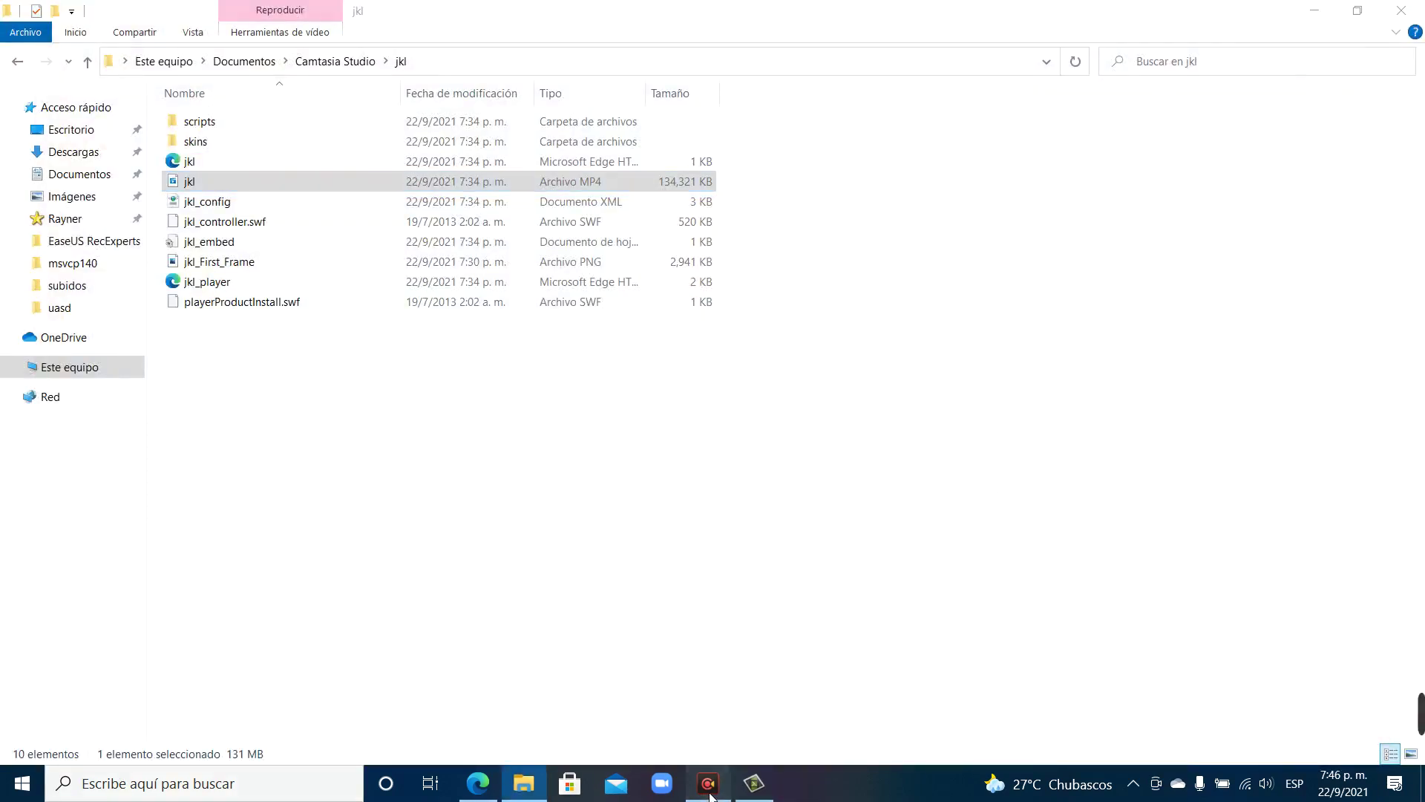